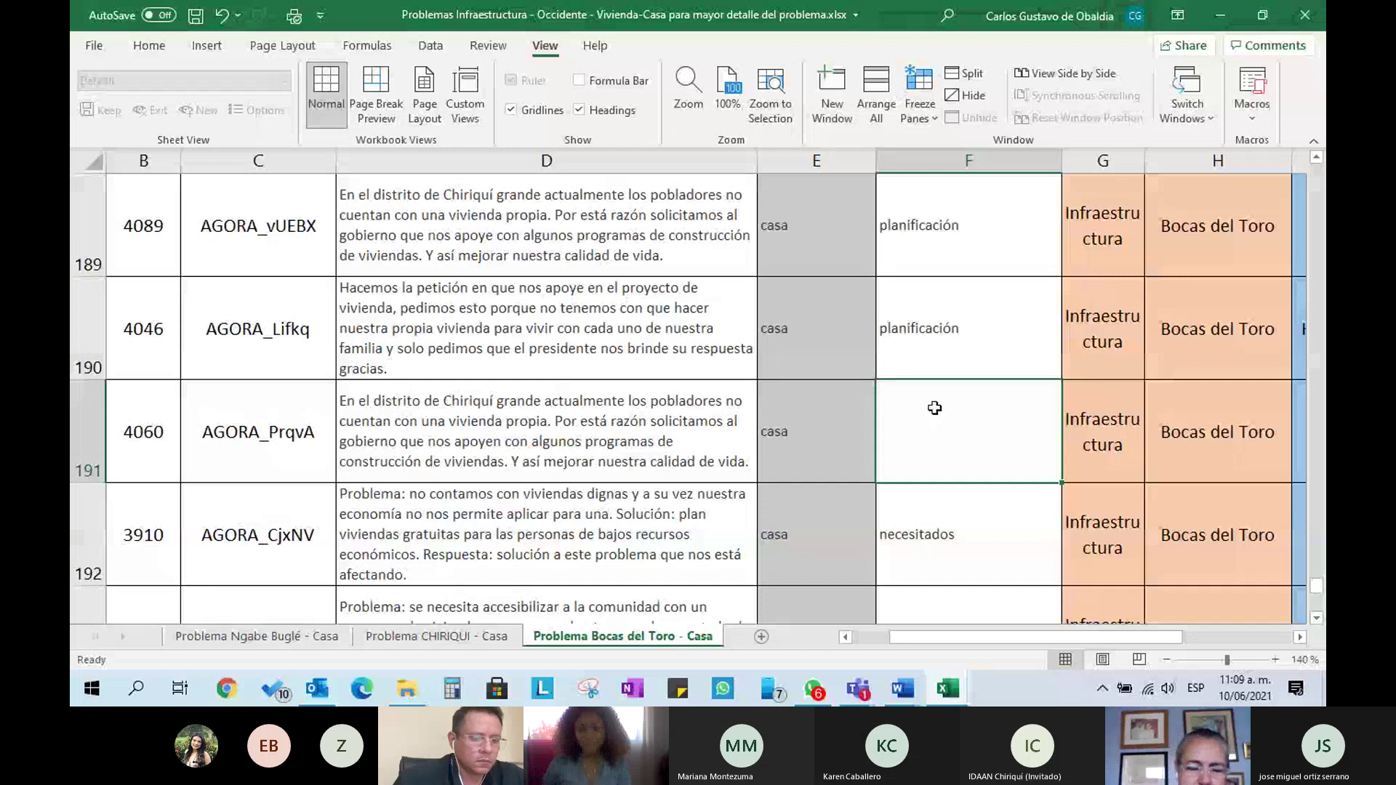
- Clear cells F191:F192 on the Bocas del Toro sheet and enter "necesitados" in F191
drag(966, 465, 945, 538)
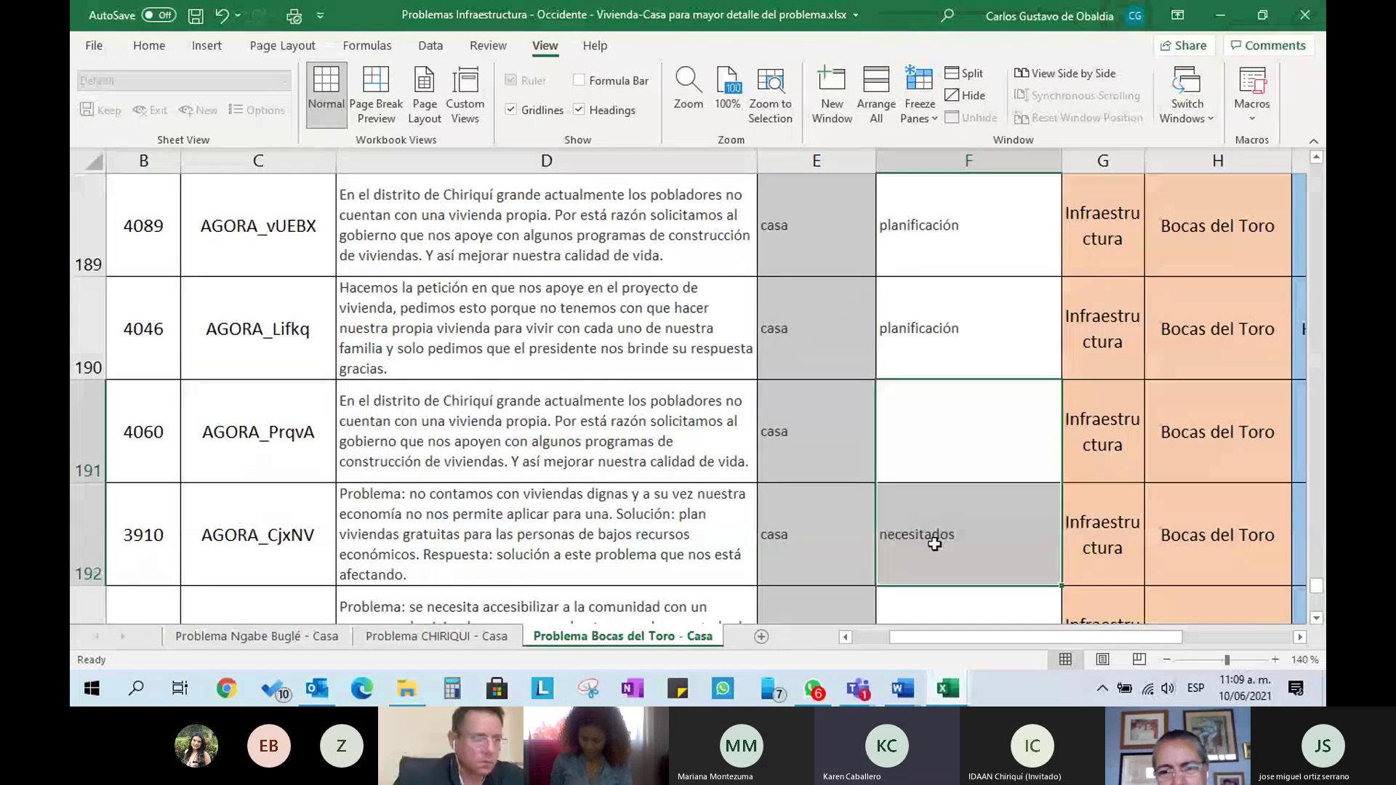
key(Delete)
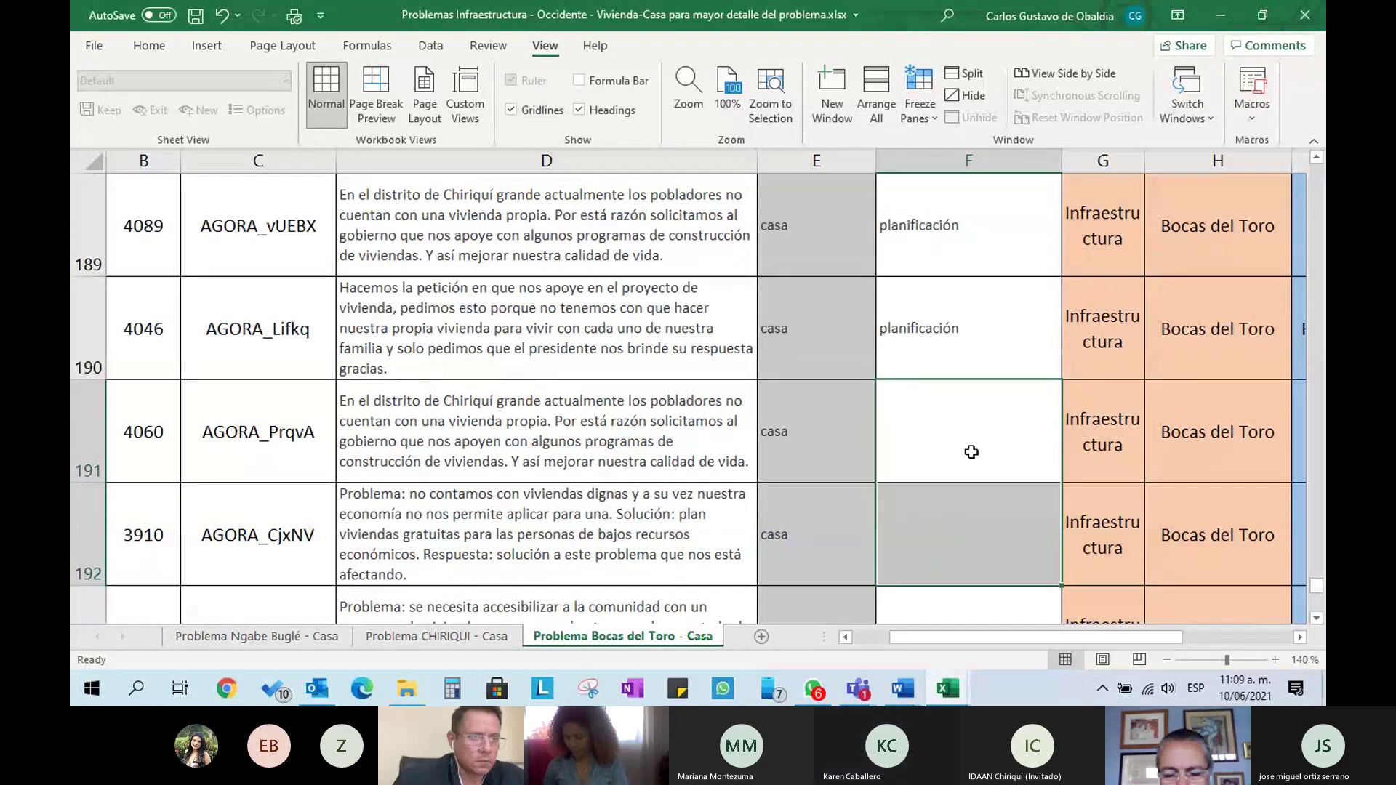
click(971, 450)
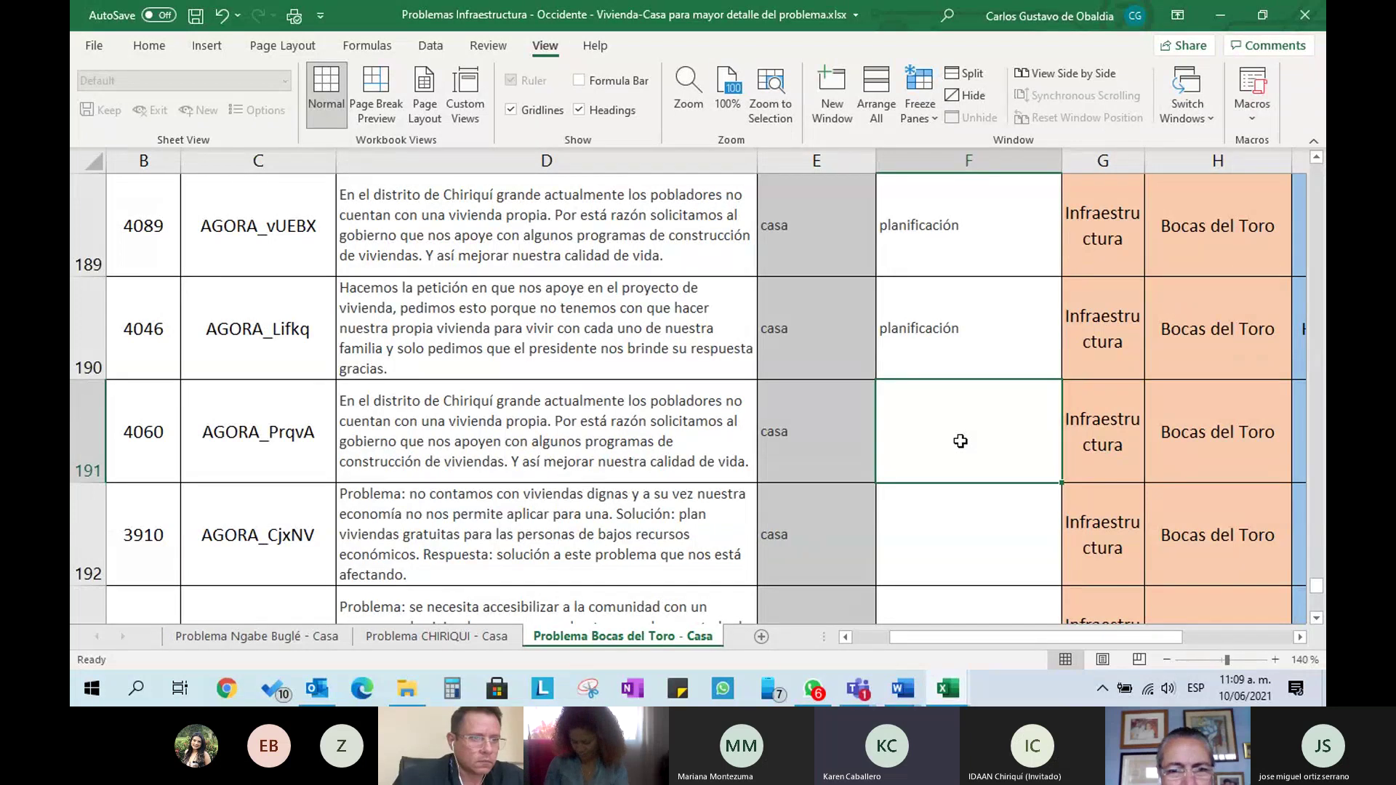
text(p)
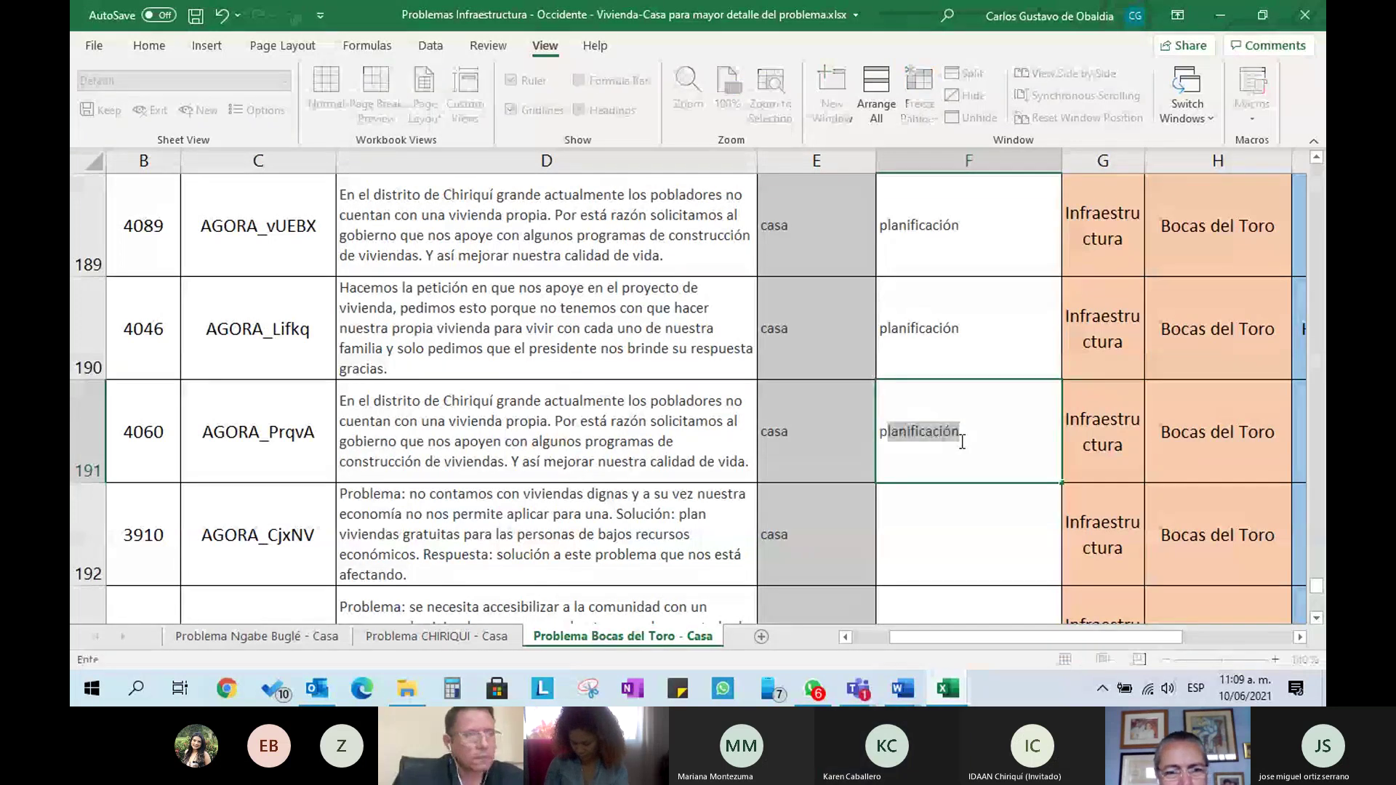
key(BackSpace)
key(BackSpace)
text(n)
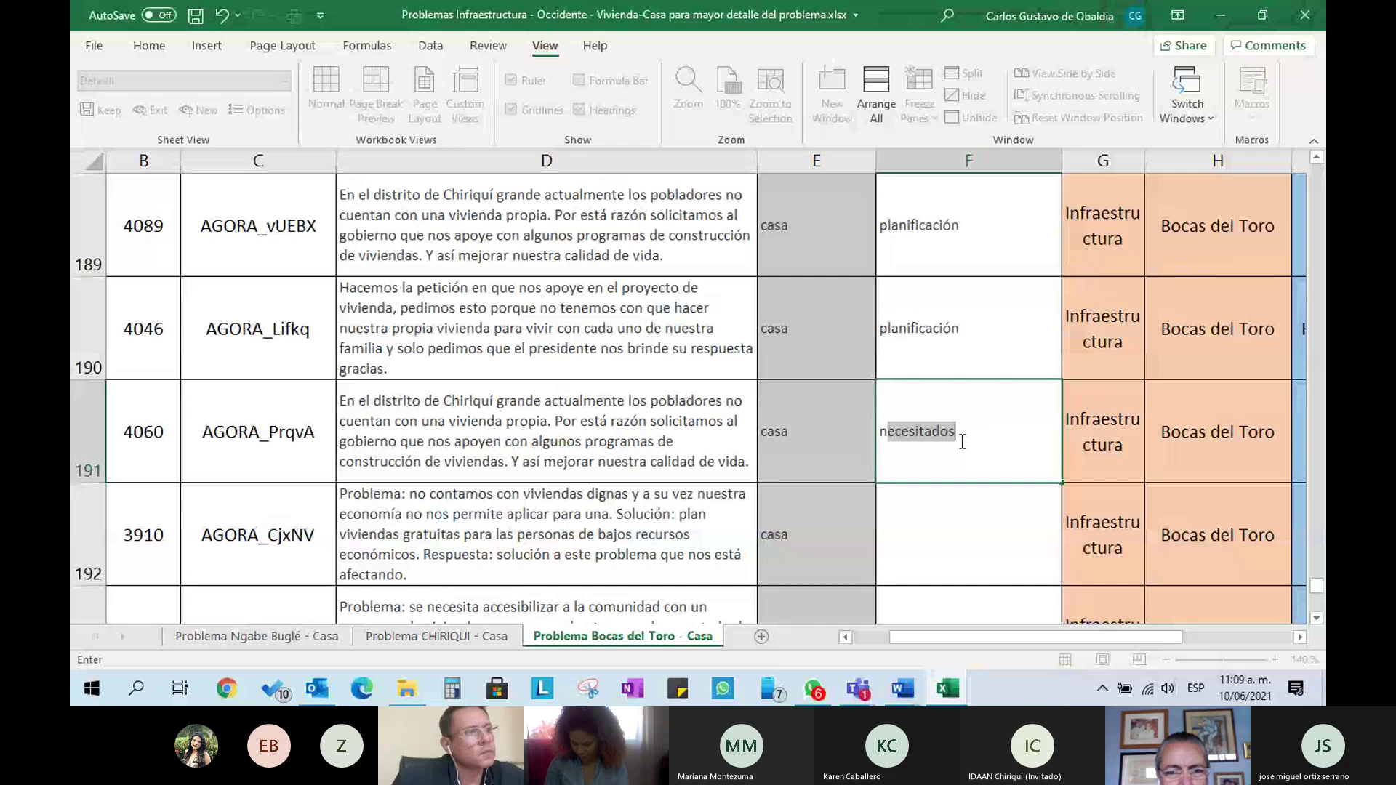
key(Return)
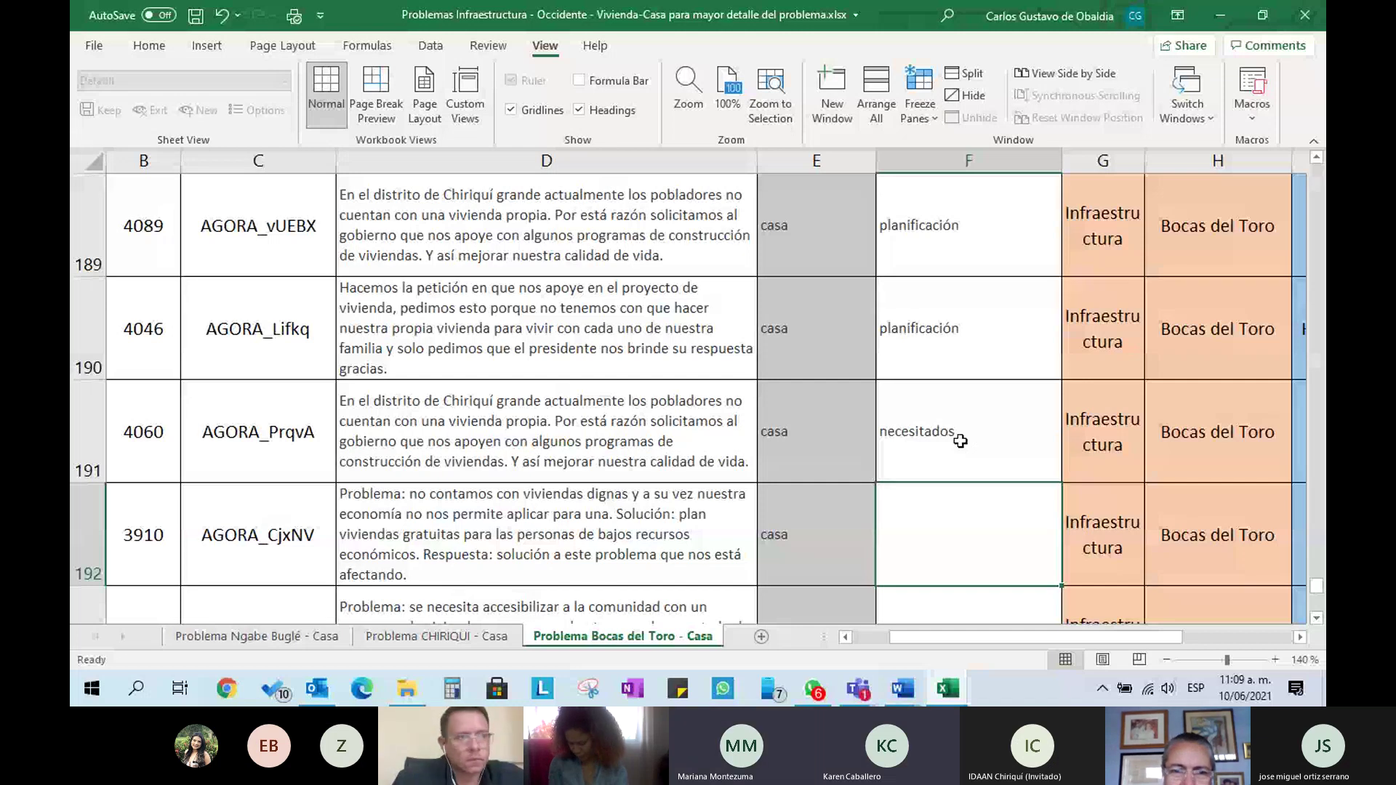
- Classify row 192 as "financiamiento planificación" in column F
text(f)
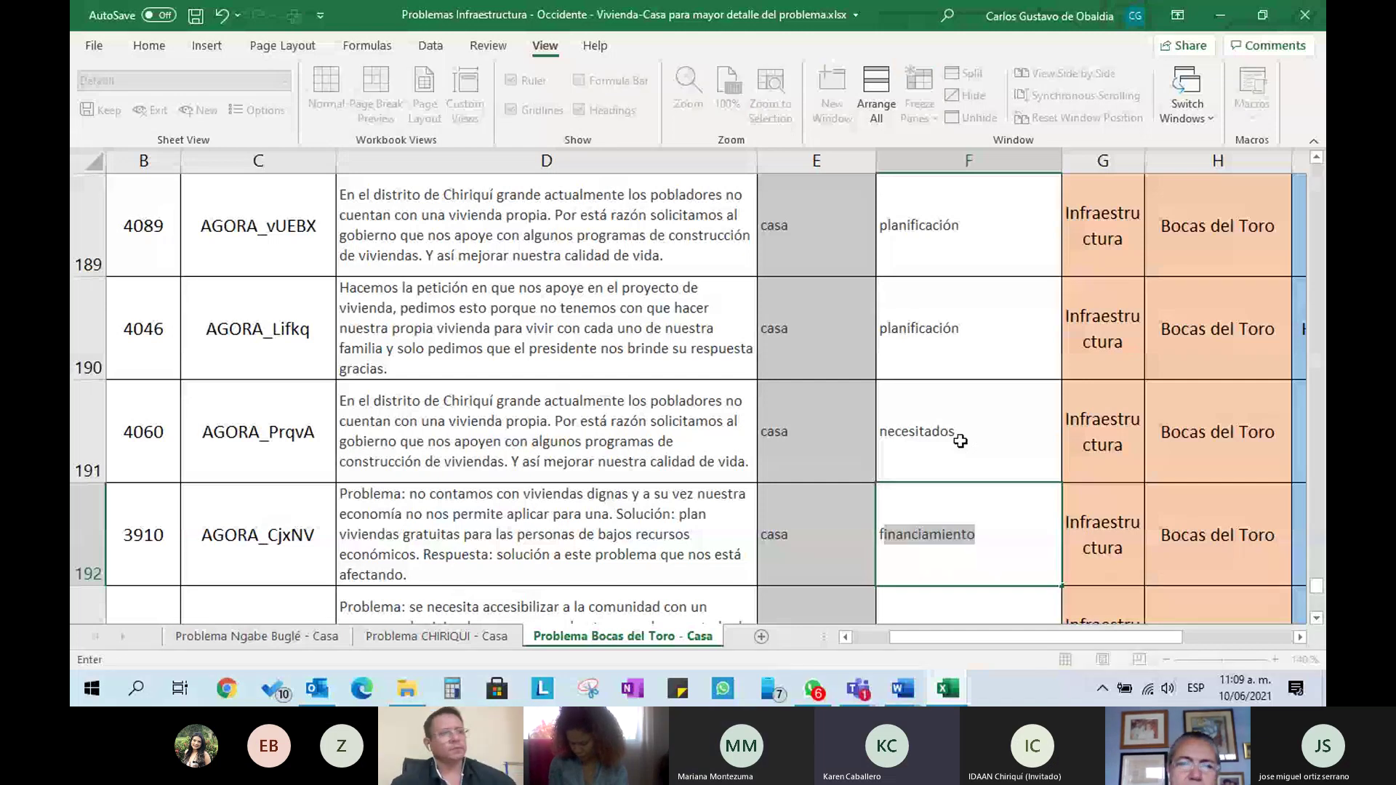
key(Return)
scroll(961, 441, down, 1)
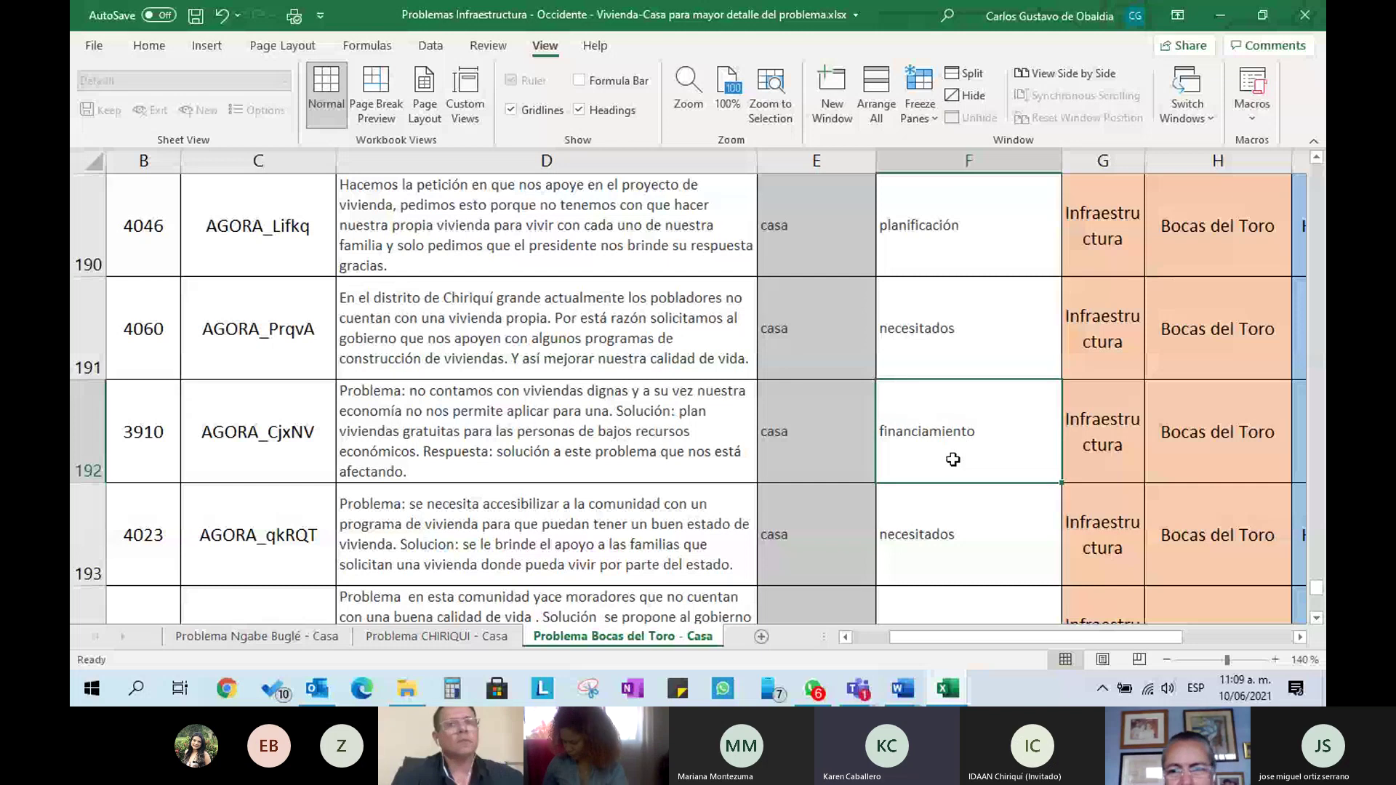
double_click(956, 456)
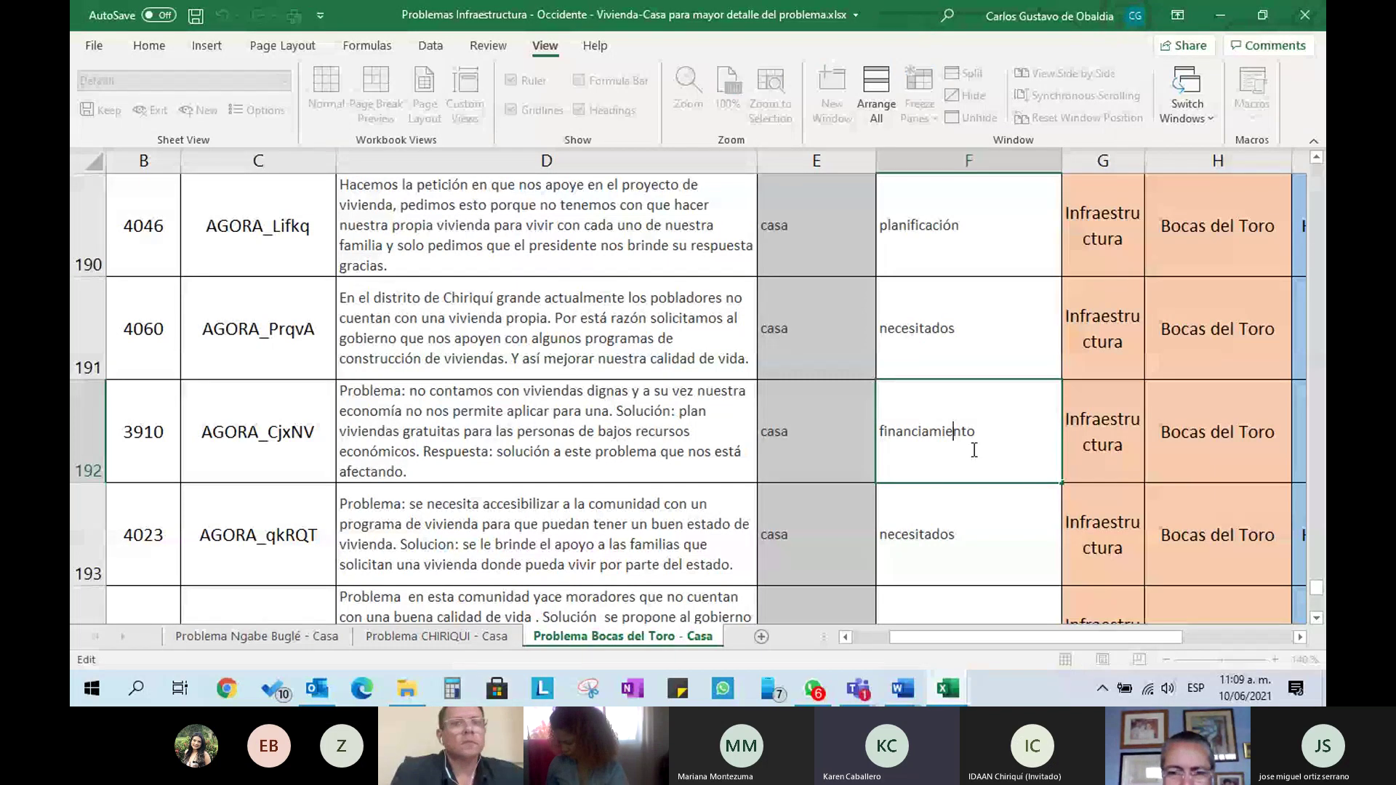
click(997, 436)
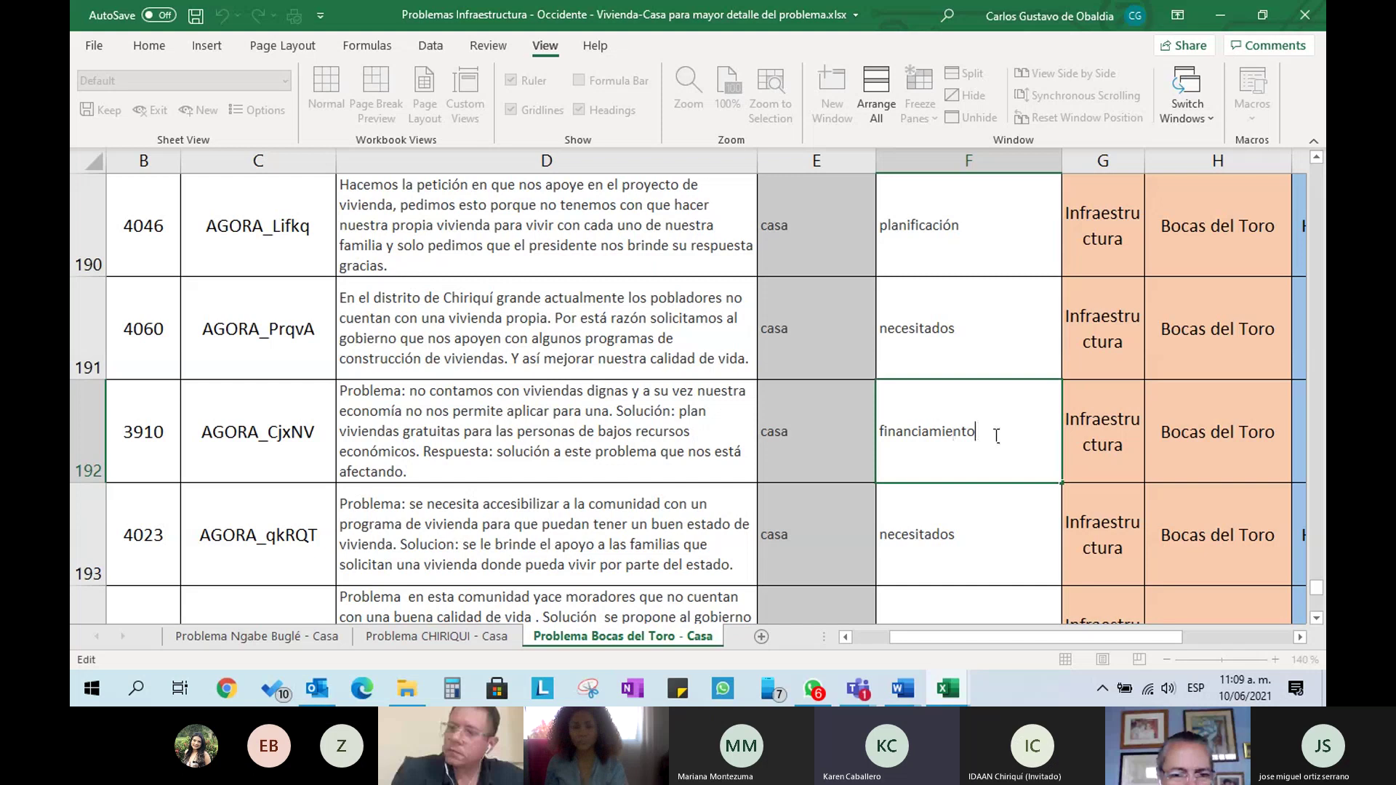
text(planificación)
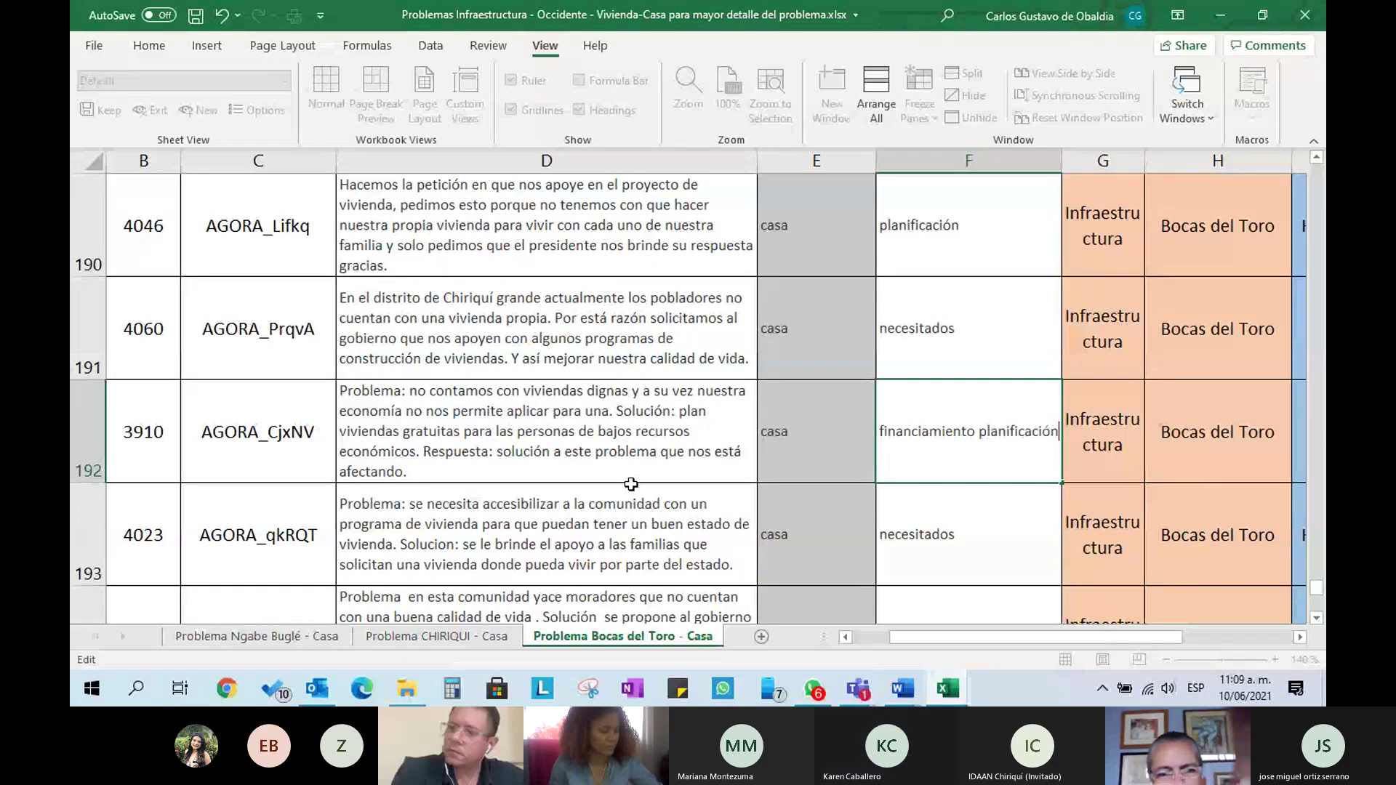
click(543, 504)
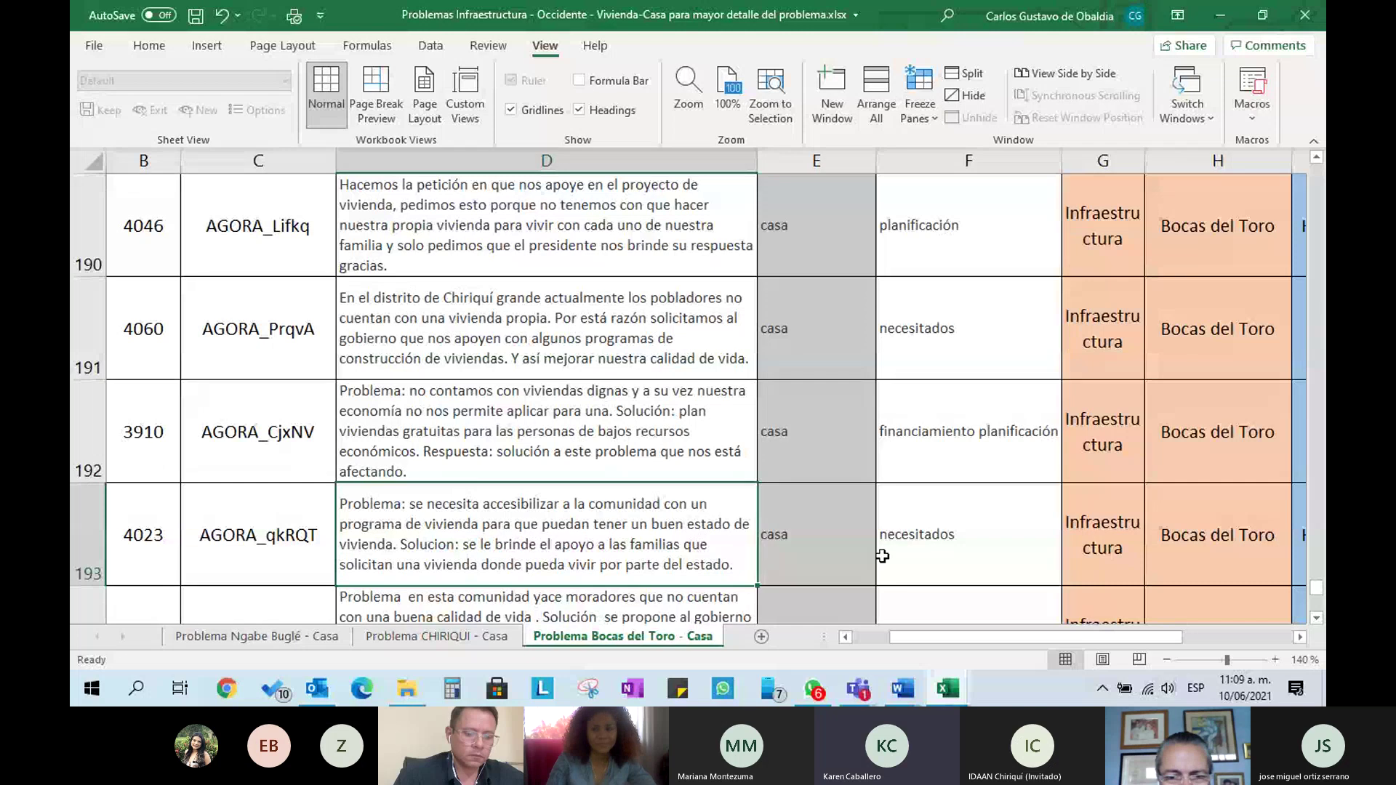
- Clear the column F classifications in rows 193 to 195
click(961, 543)
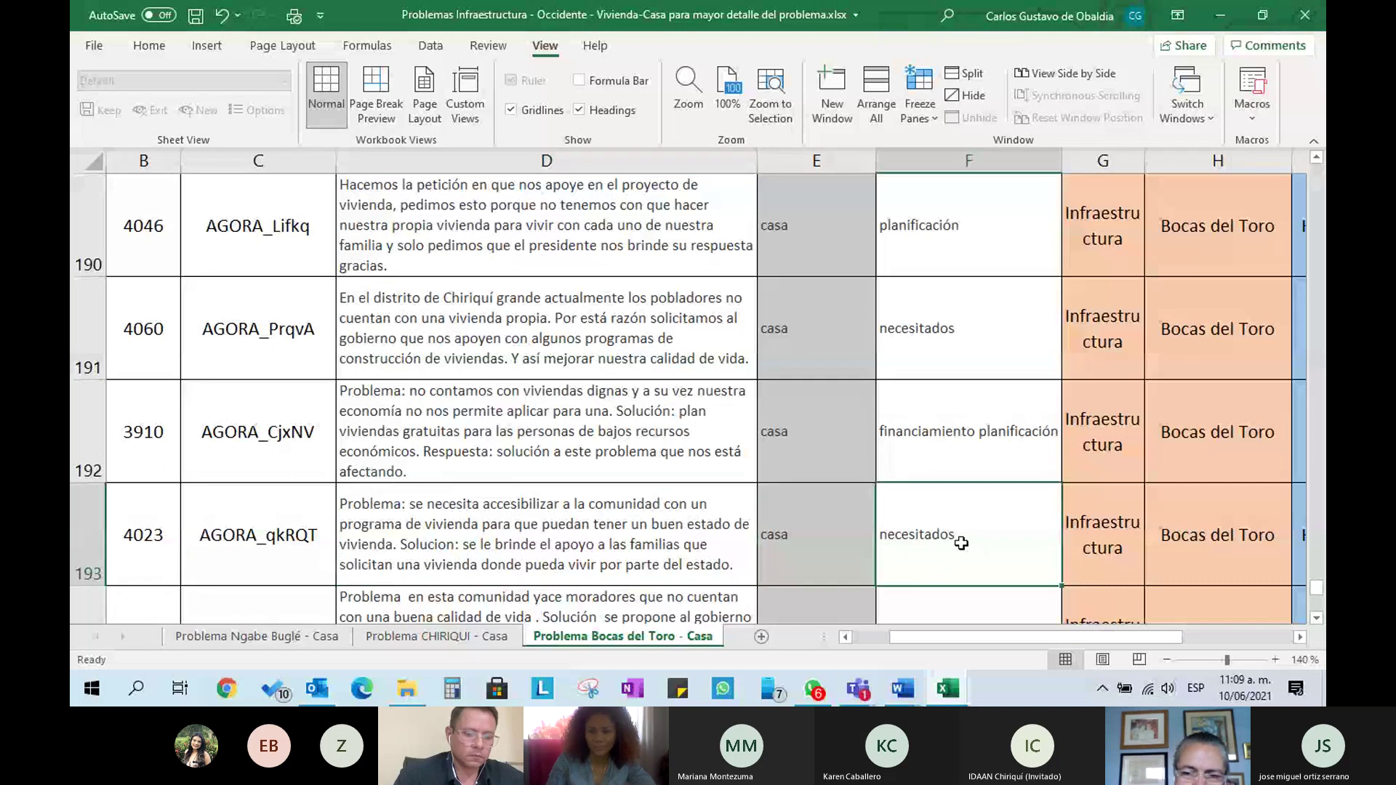
key(Delete)
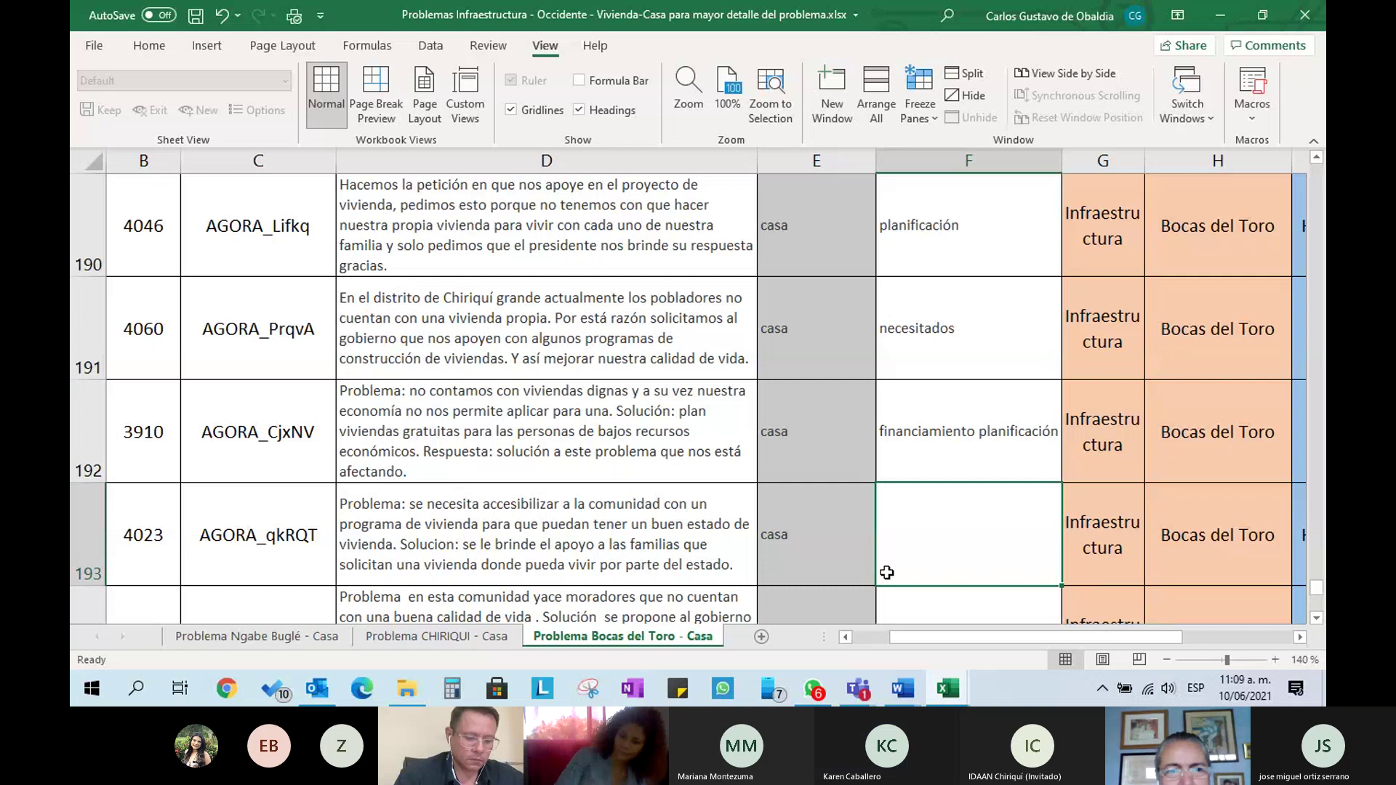
scroll(957, 522, down, 3)
scroll(957, 522, down, 1)
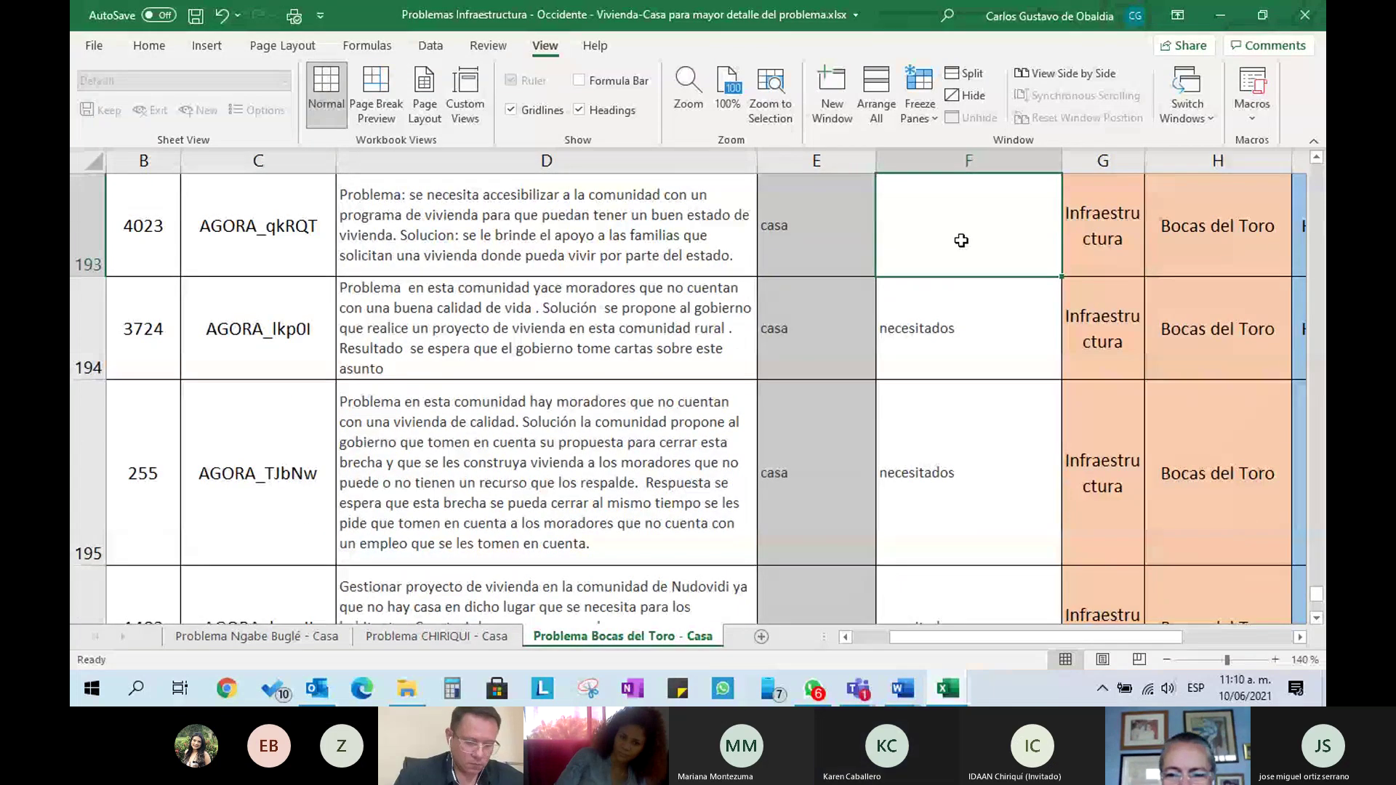
drag(961, 237, 948, 514)
key(Delete)
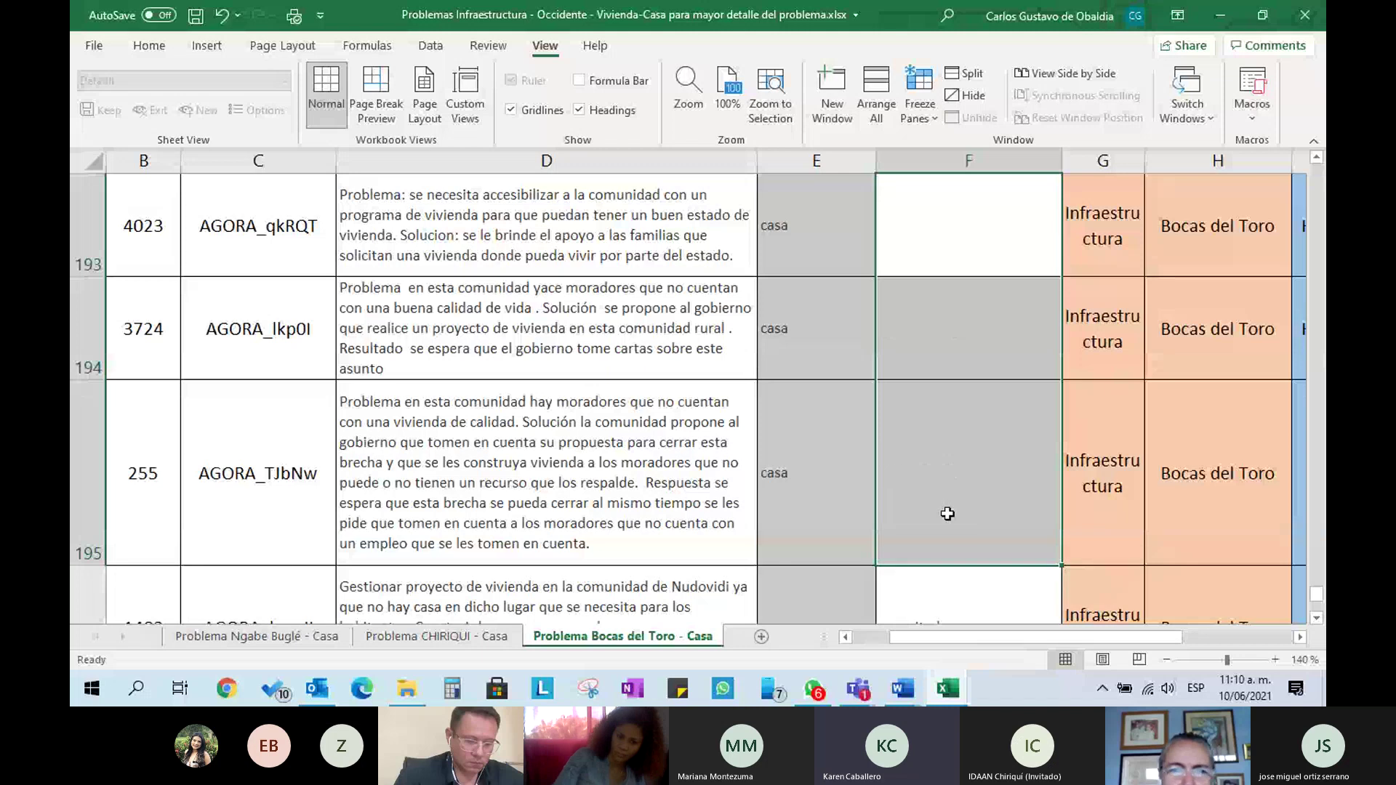
- Enter "planificación" in cells F193, F194 and F195
click(1006, 238)
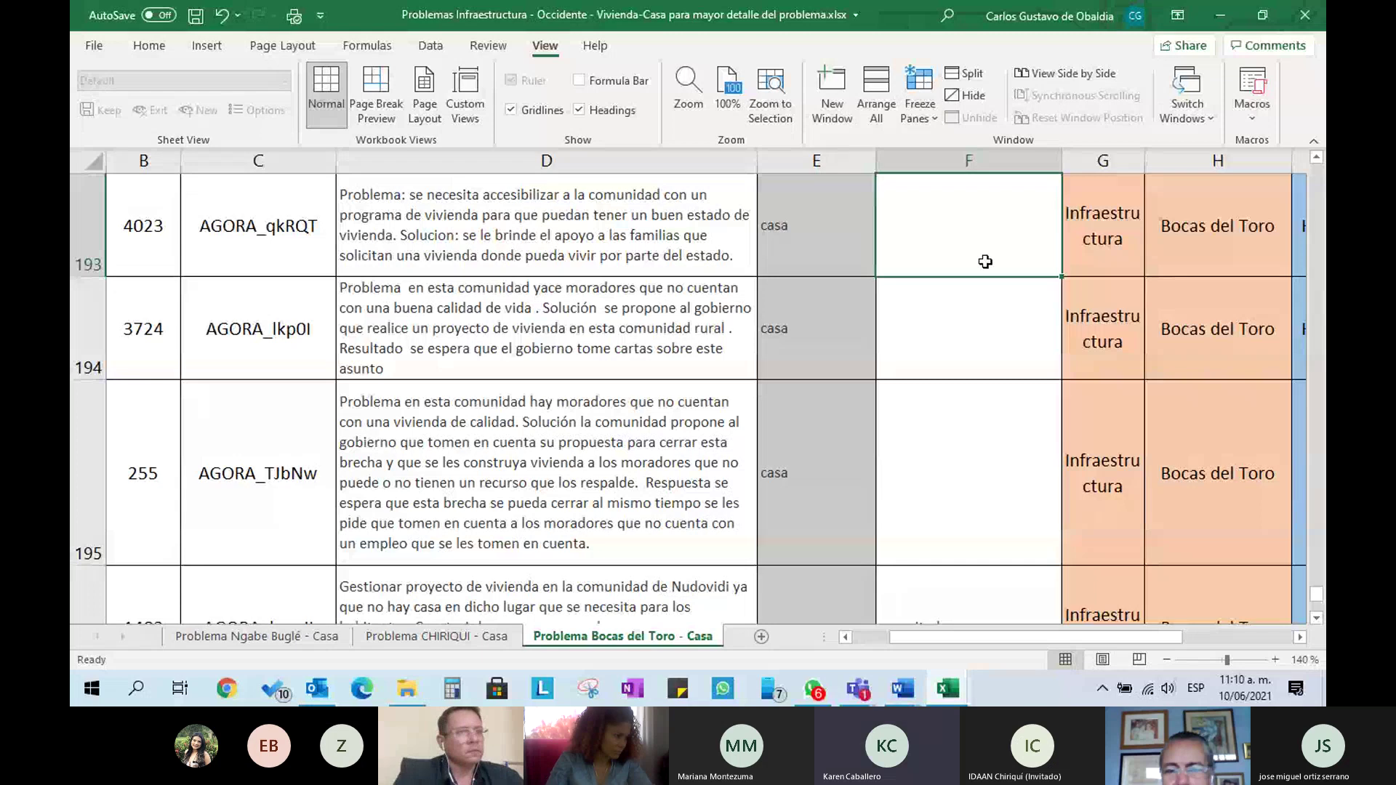
text(planificación)
key(Return)
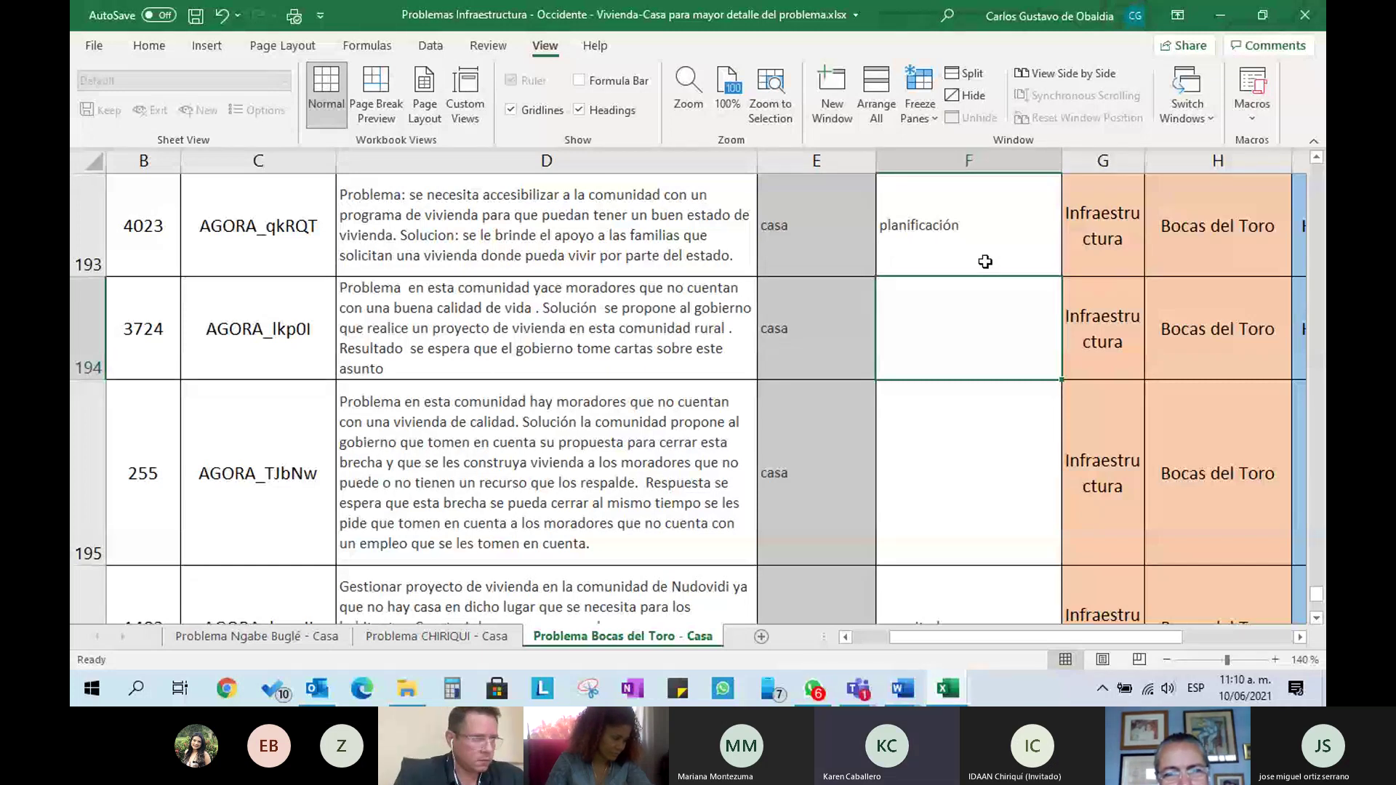
text(p)
key(Return)
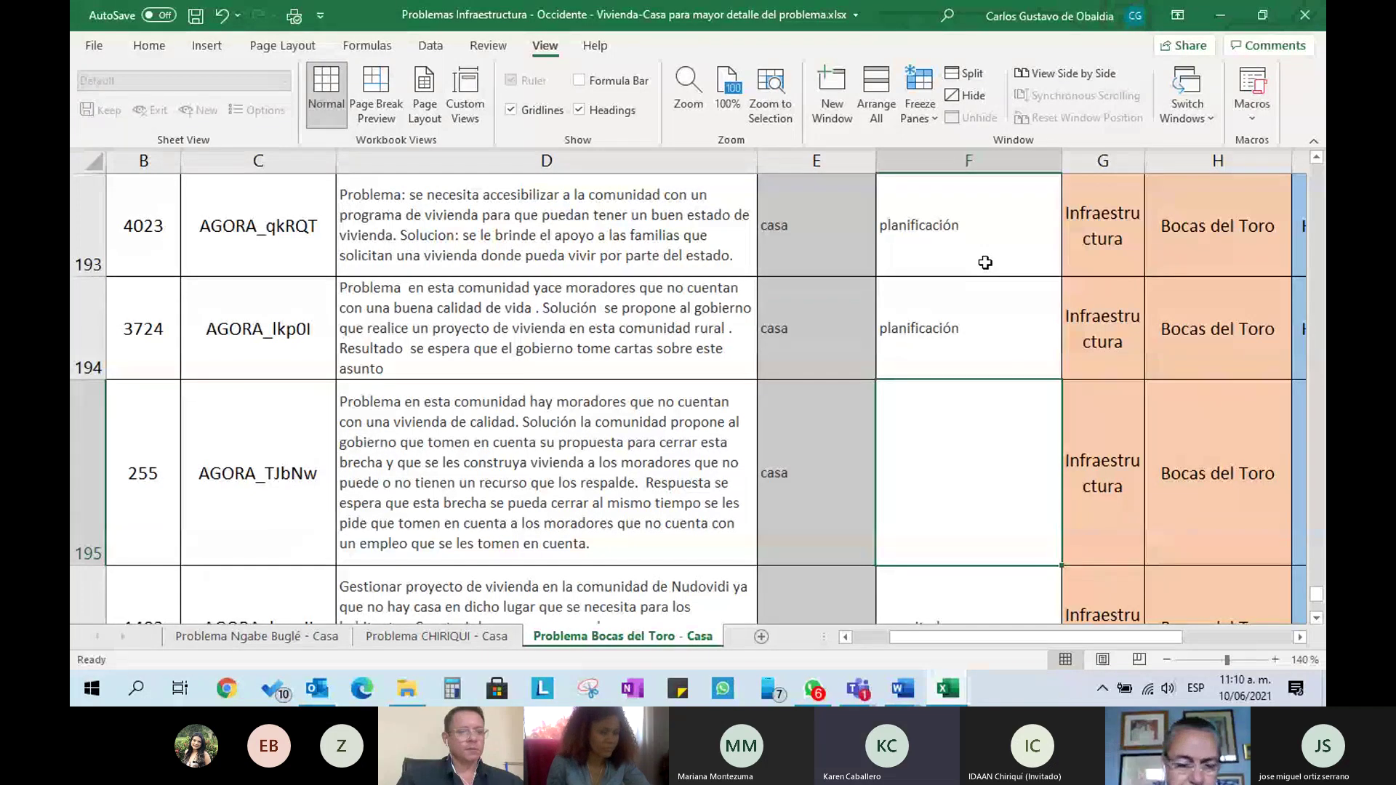
text(p)
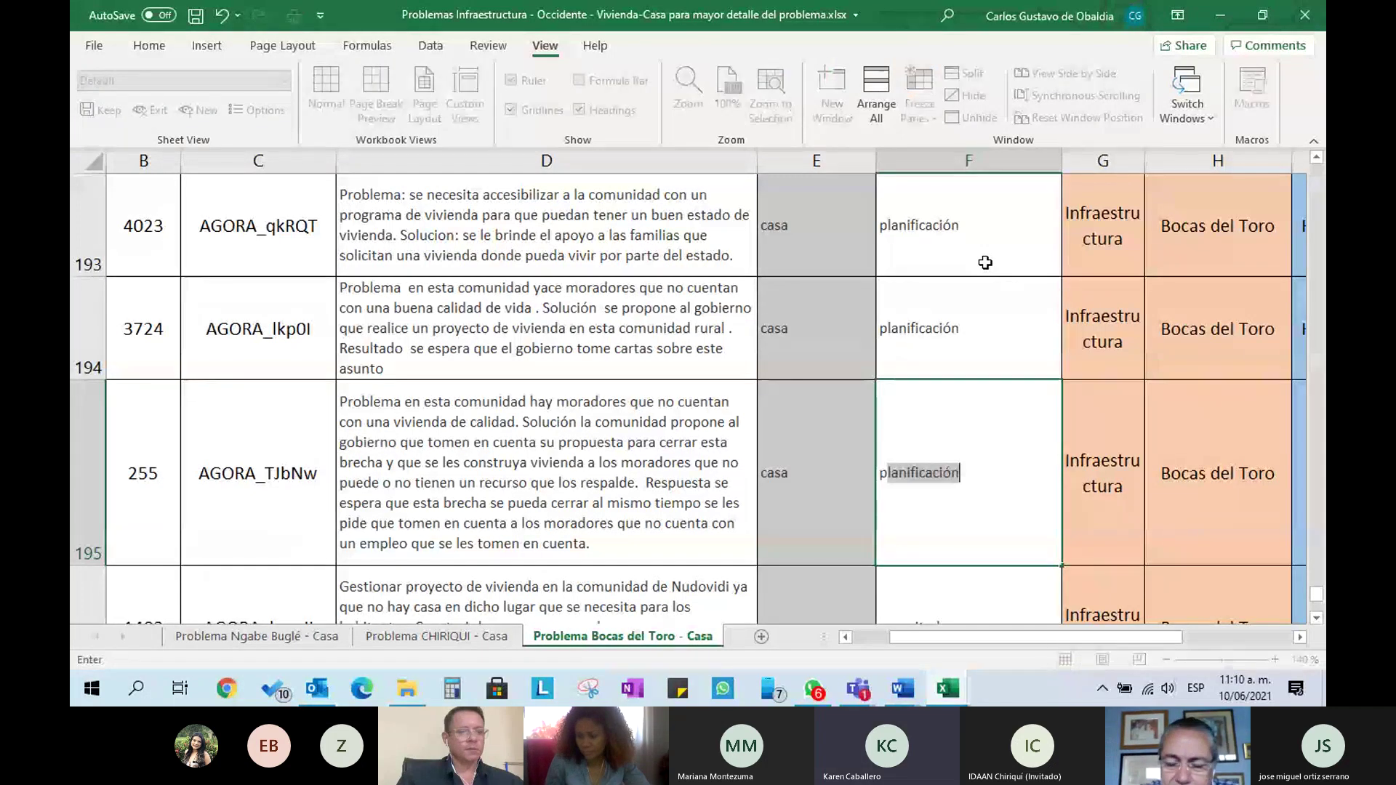
key(Return)
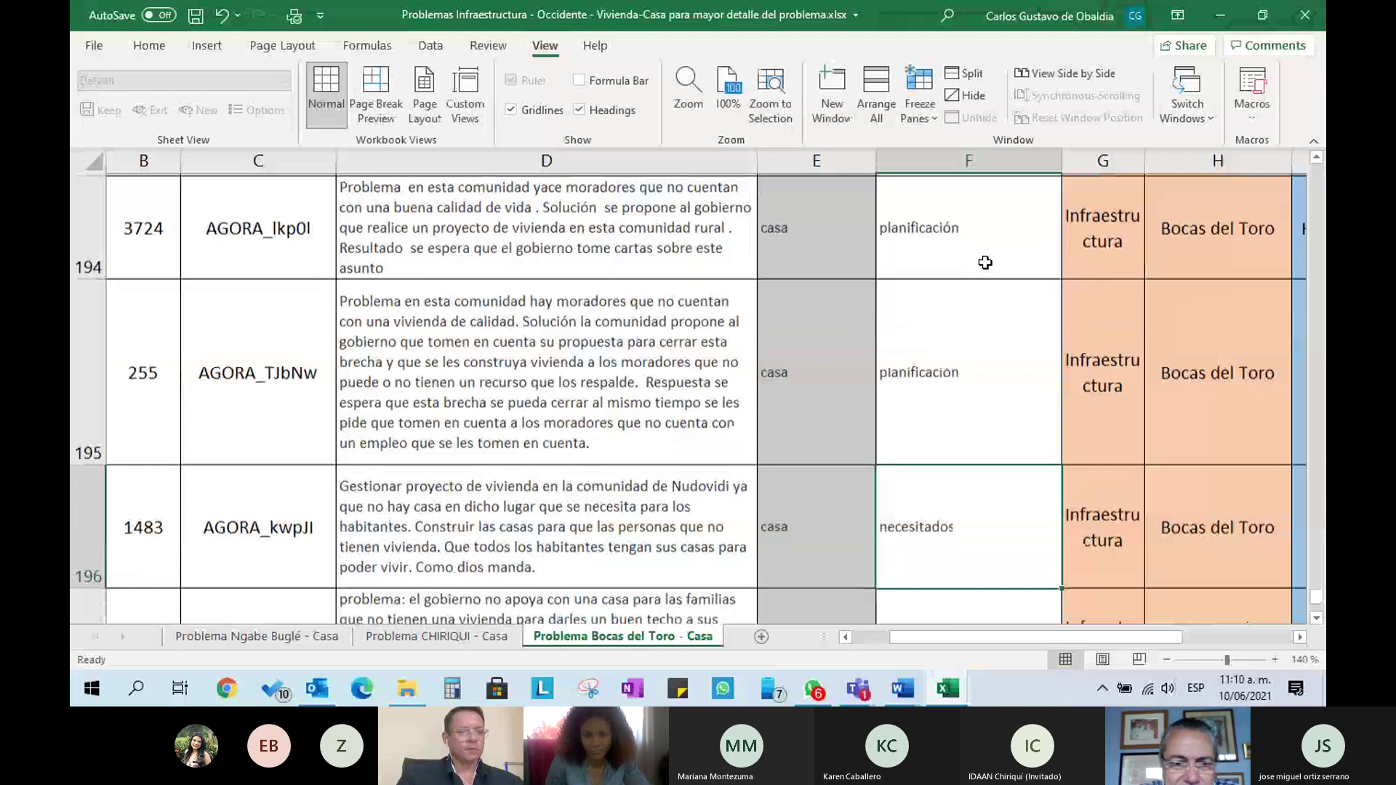
- Replace the classification in F196, the Nudovidi housing project row, with "planificación"
key(Delete)
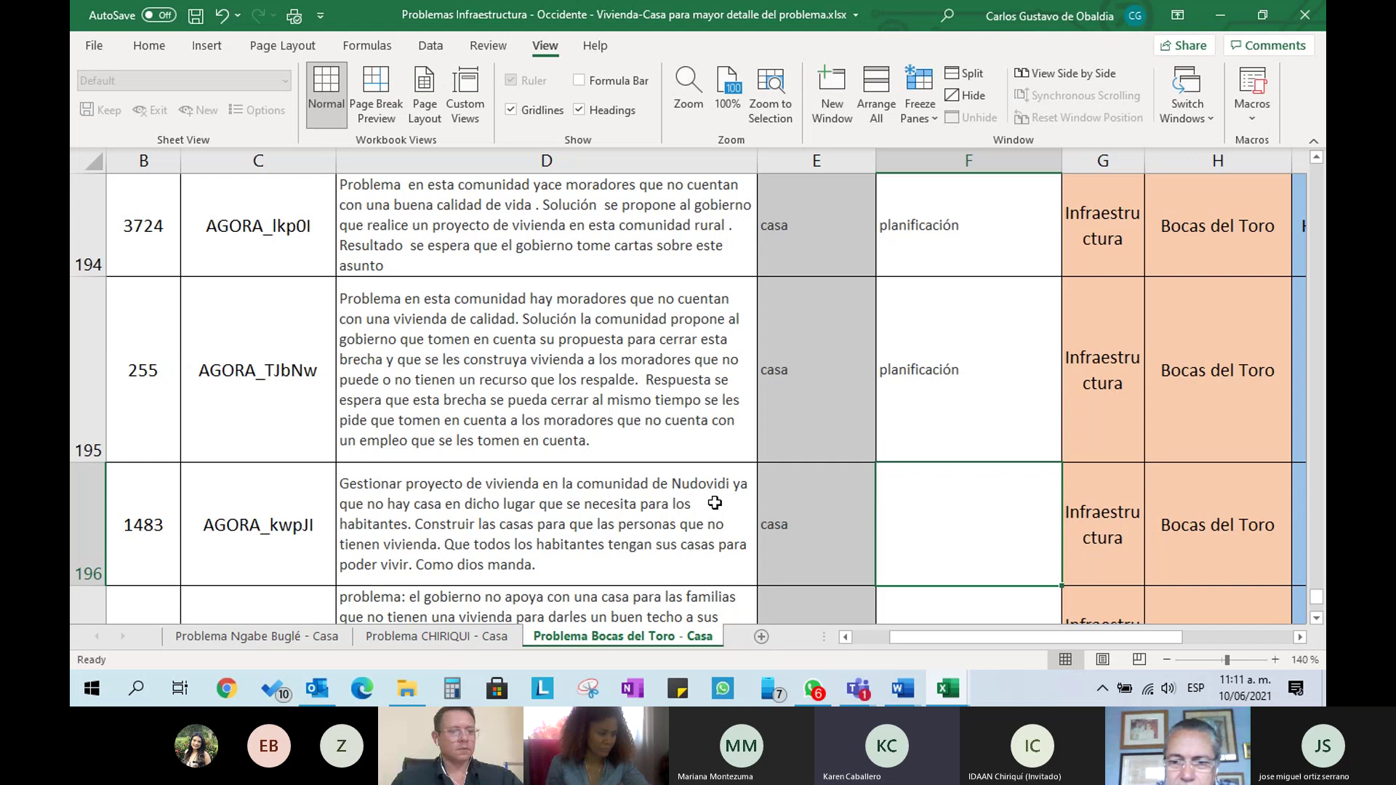
text(planific)
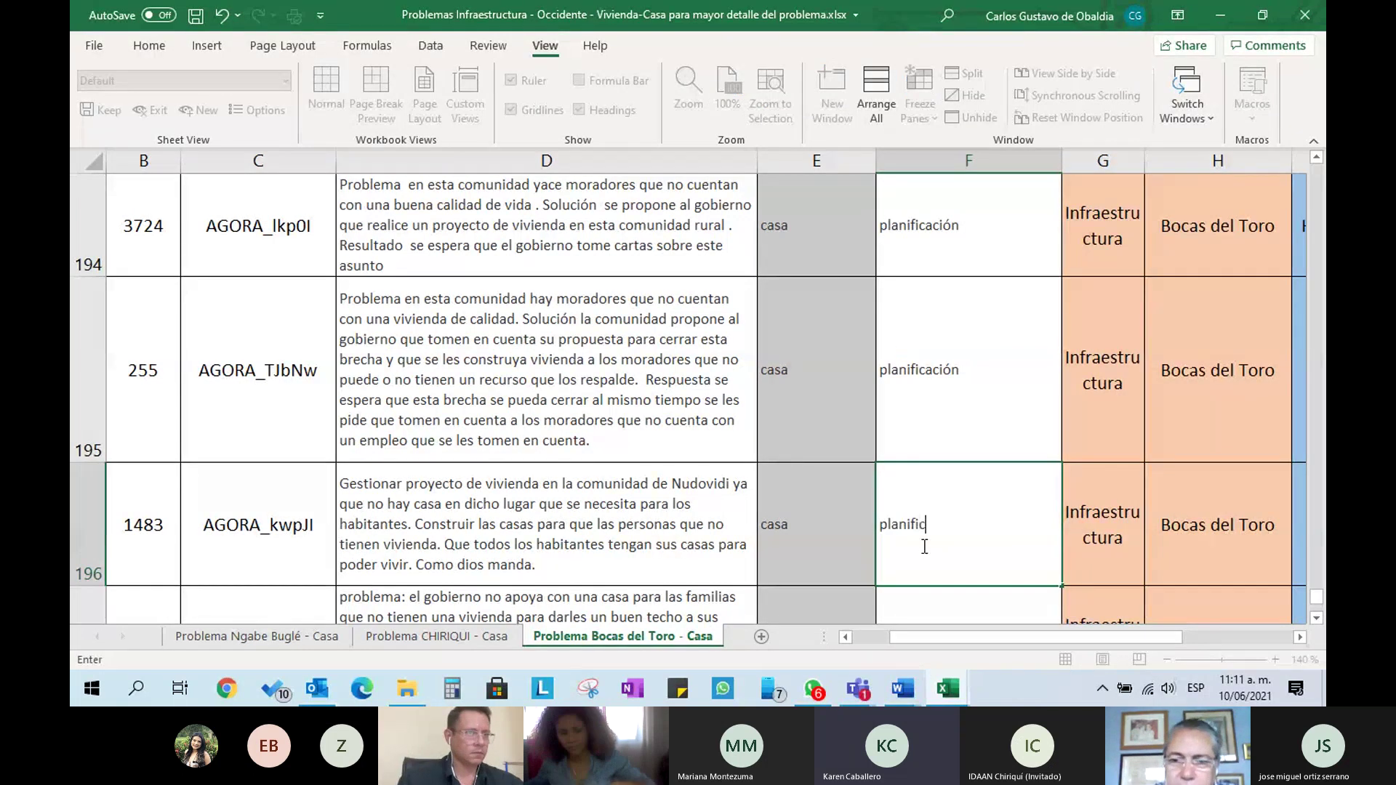
text(a)
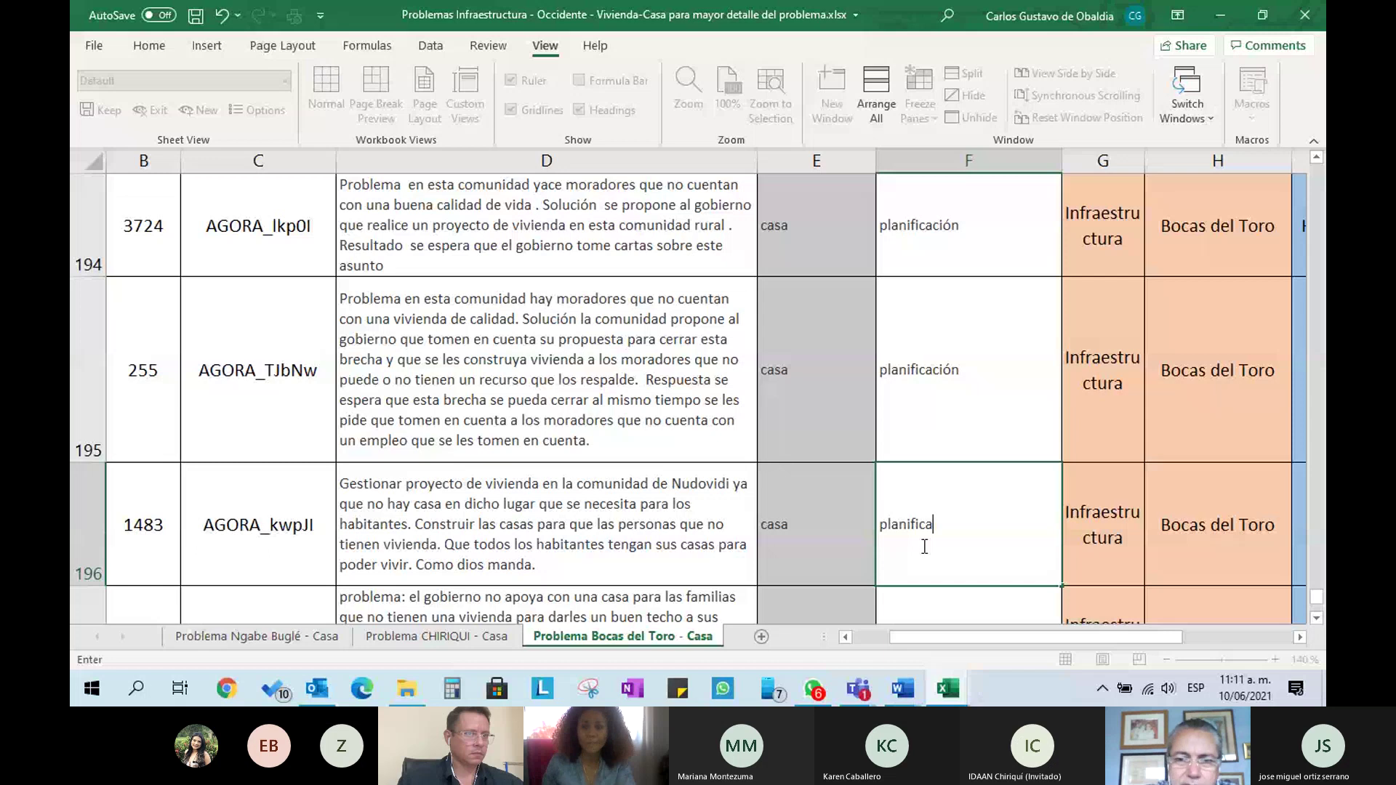
text(ción)
key(Return)
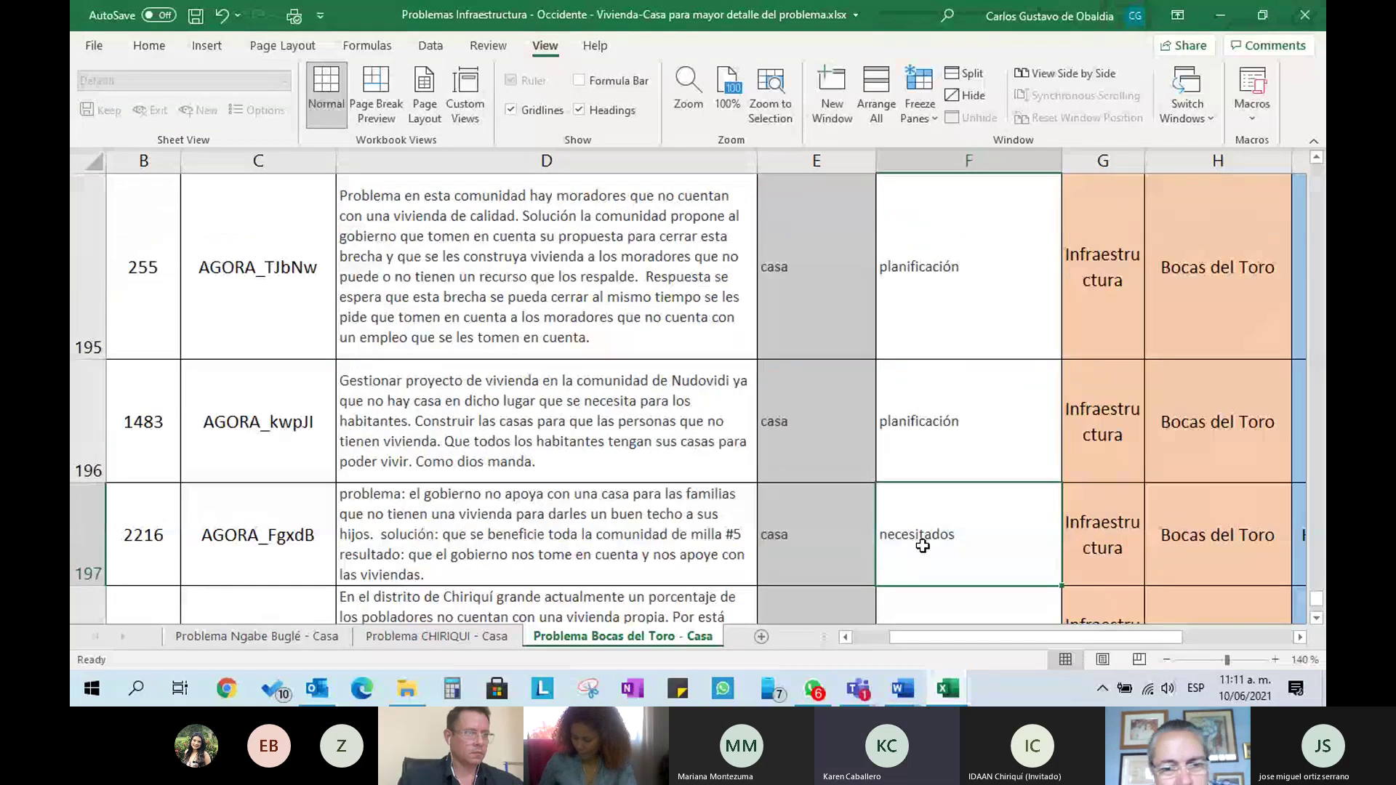
- Replace the classification in F197, the milla #5 community row, with "planificación"
key(Delete)
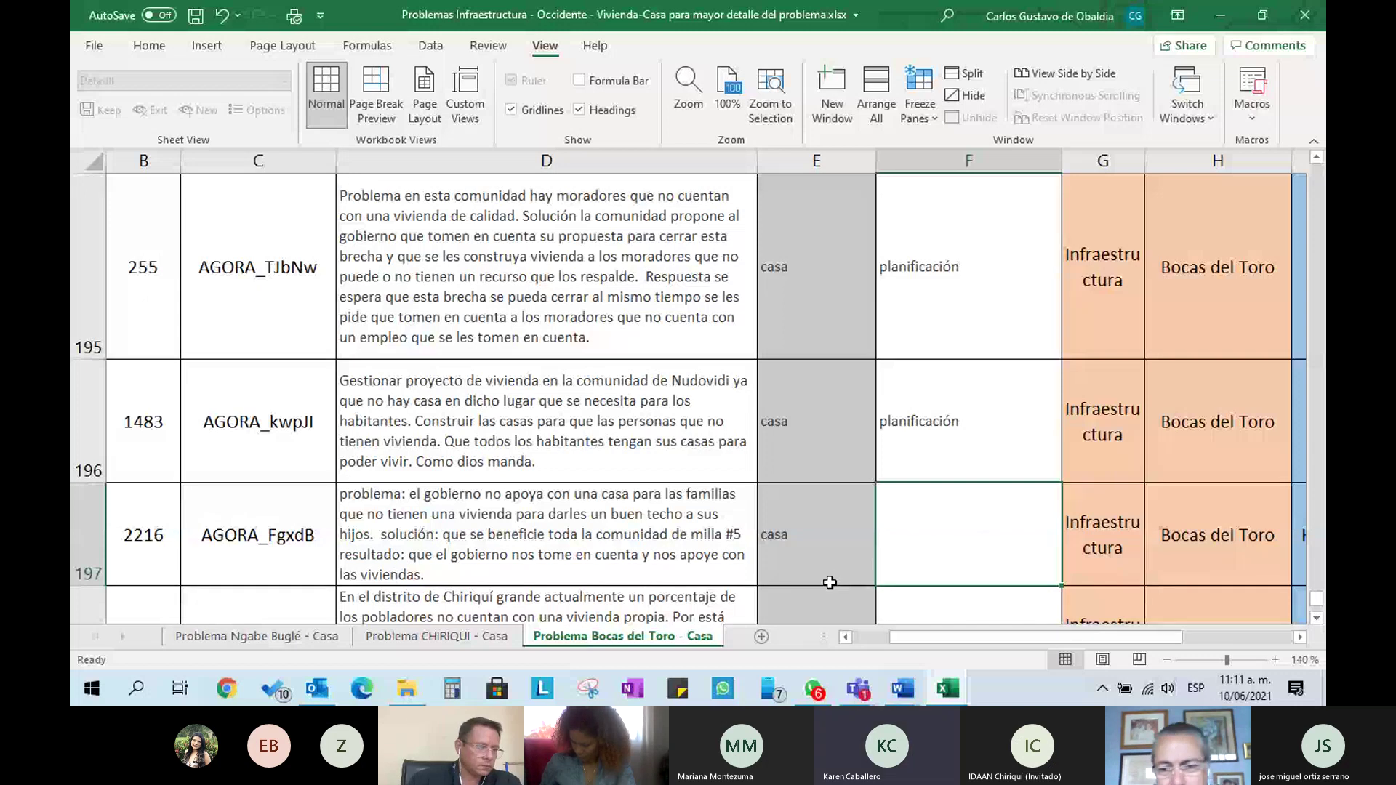
text(pla)
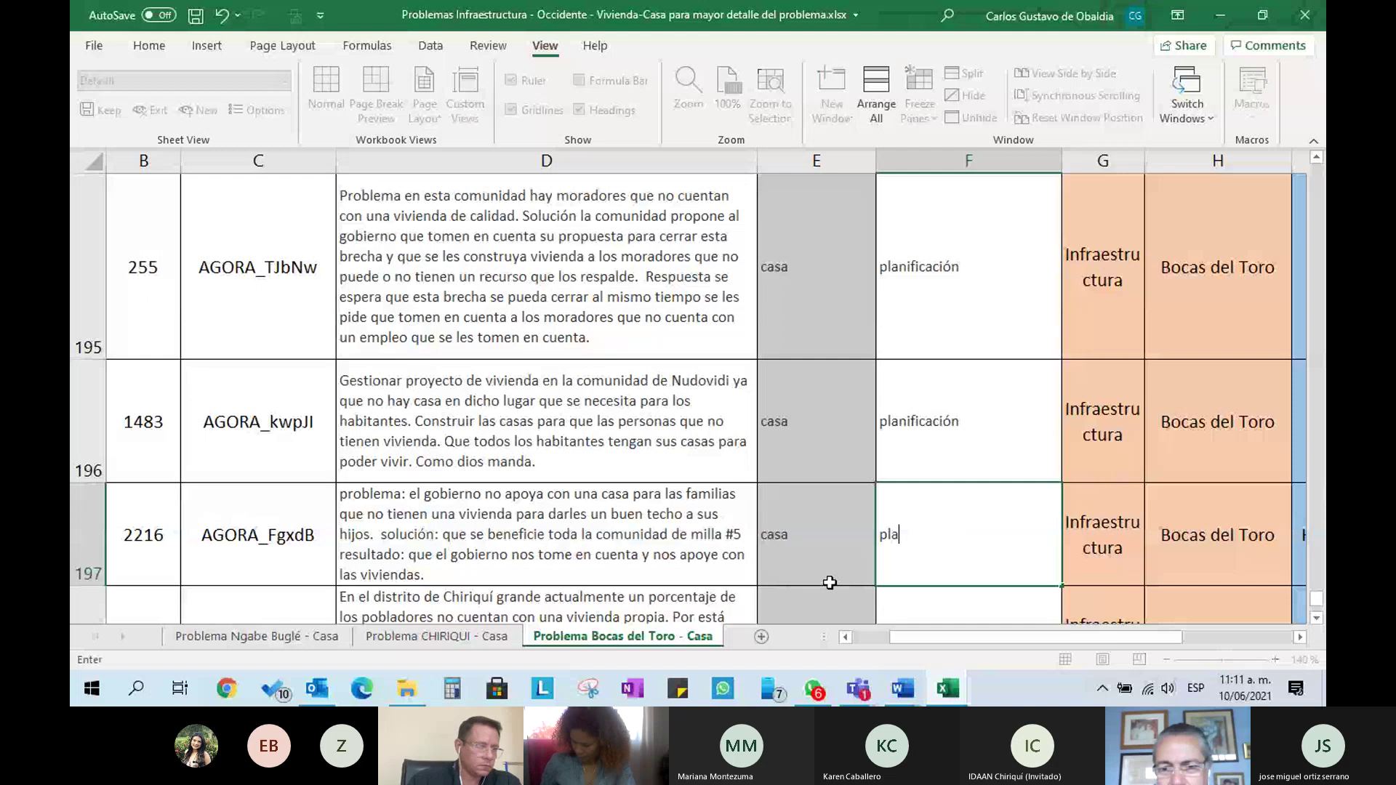
text(nificac)
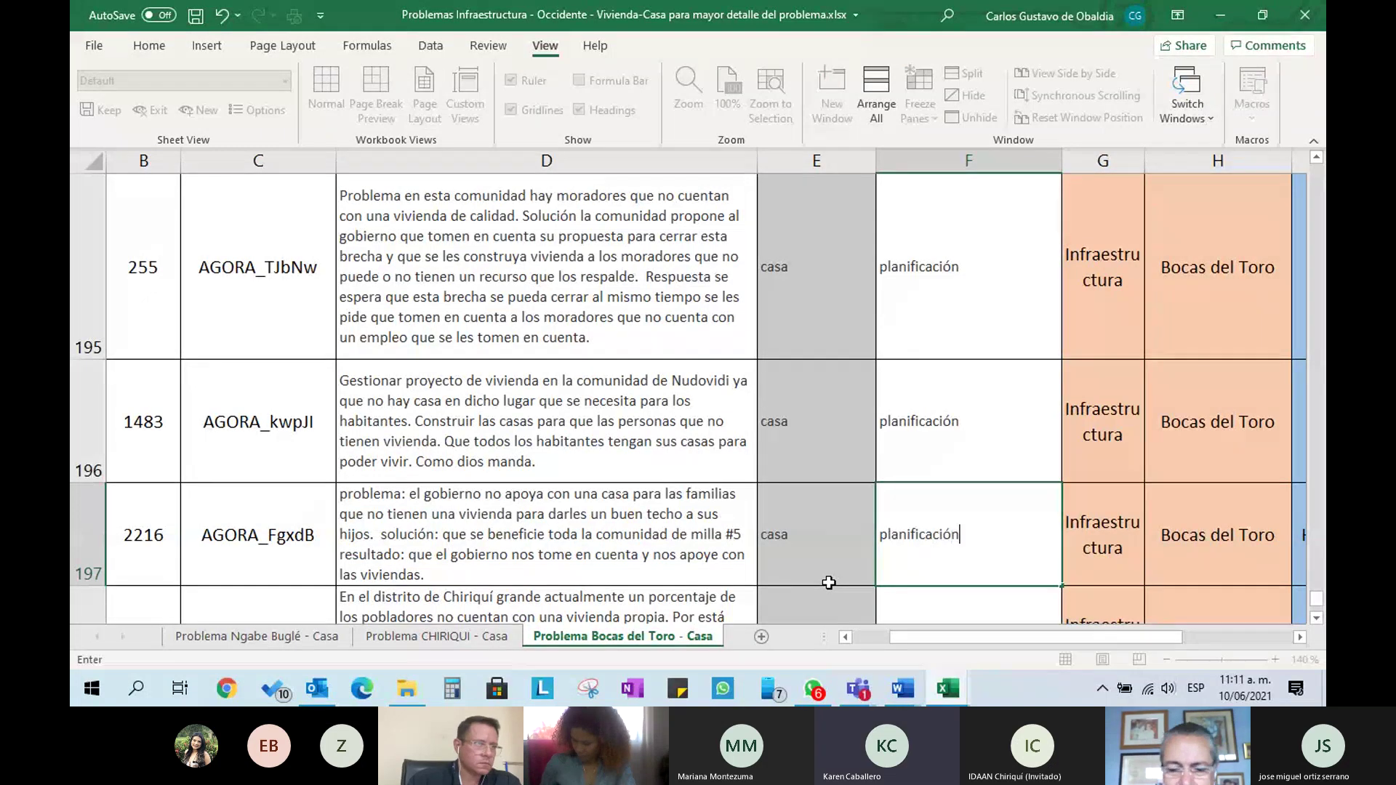
text(ión)
key(Return)
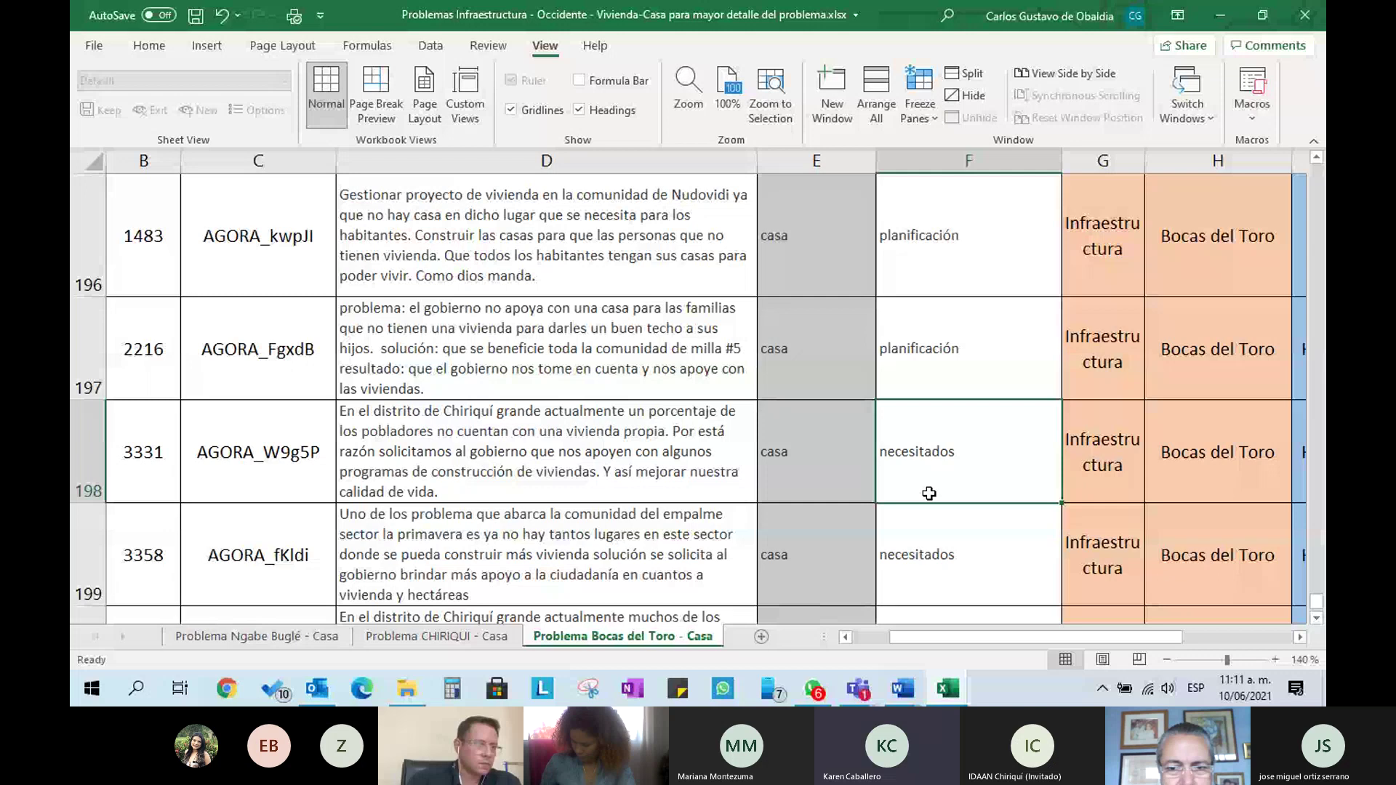
- Clear the column F classifications in rows 198 to 200
drag(929, 450, 916, 610)
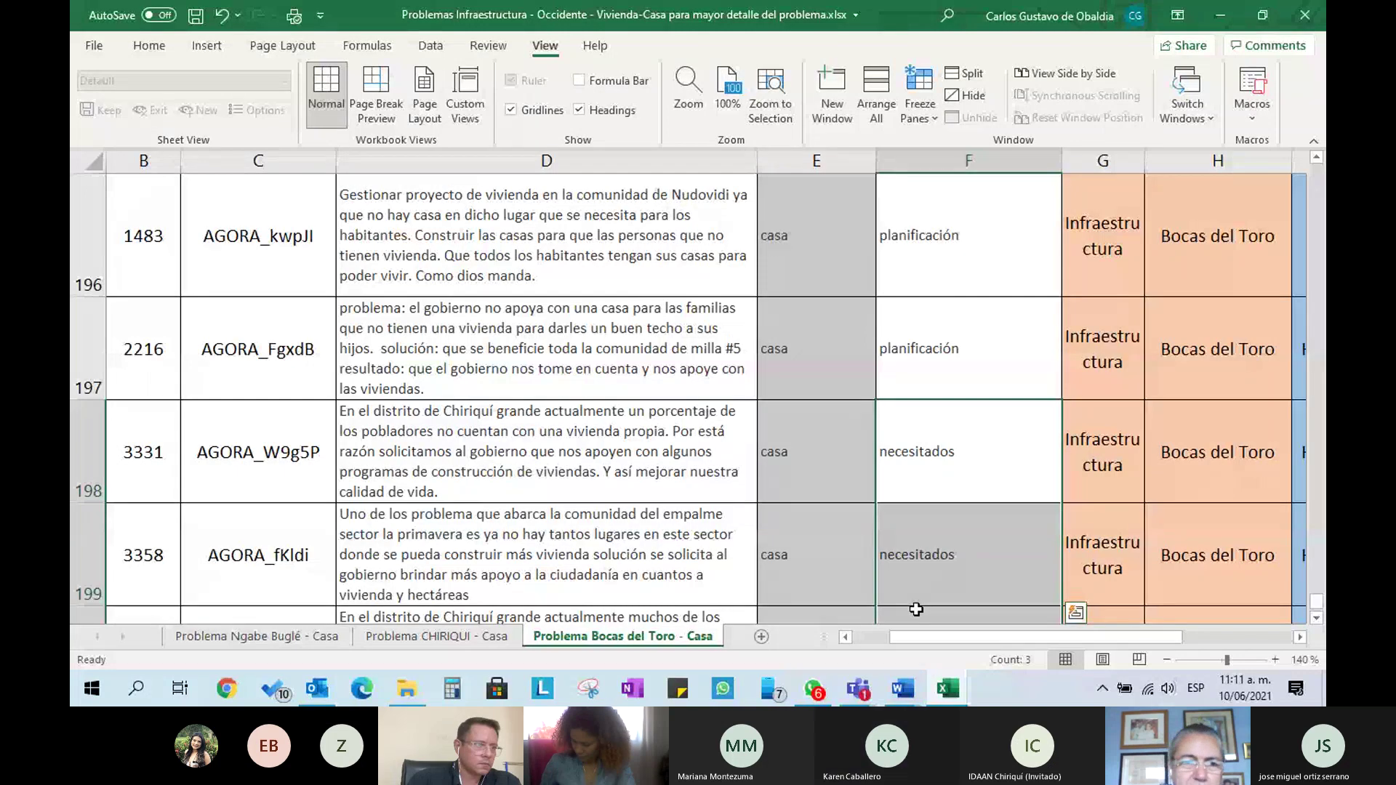
key(Delete)
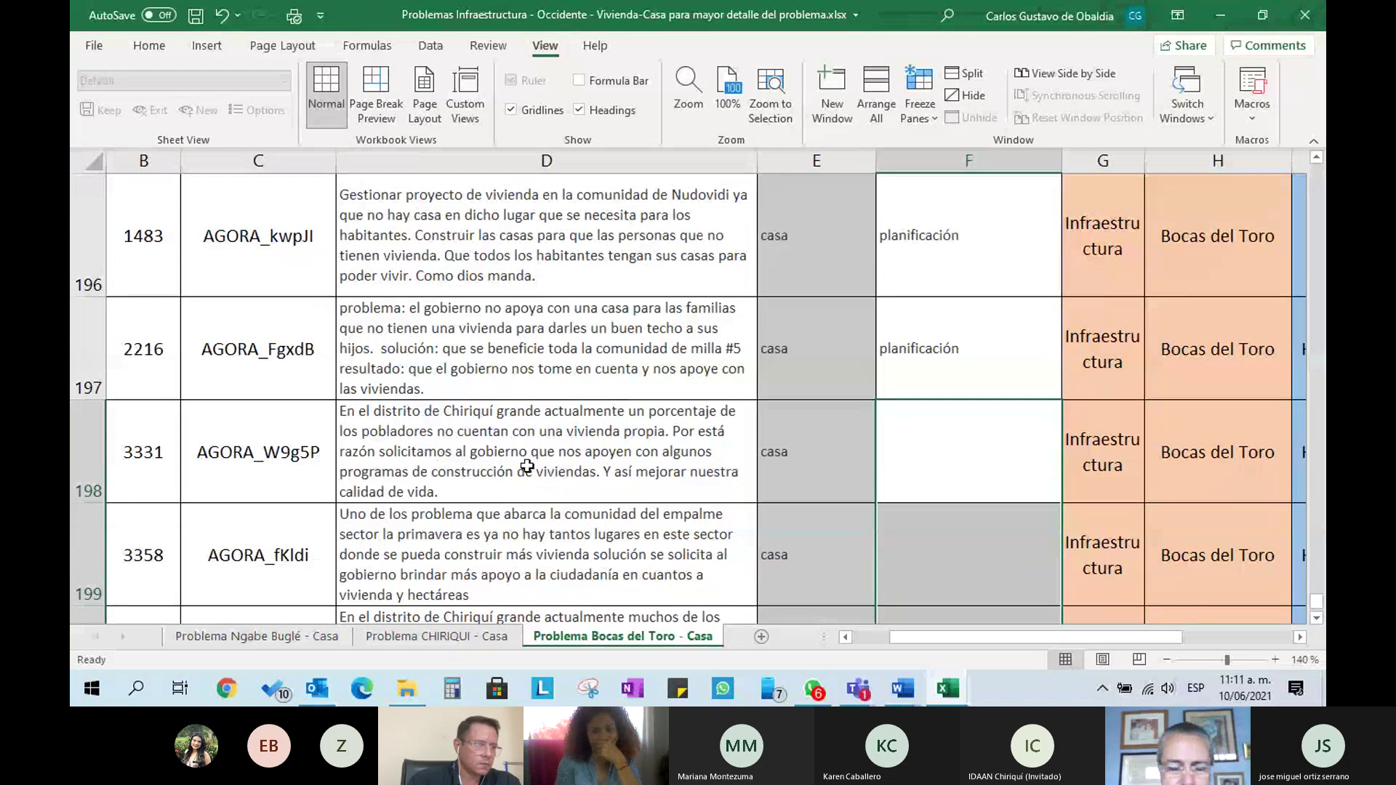
click(902, 461)
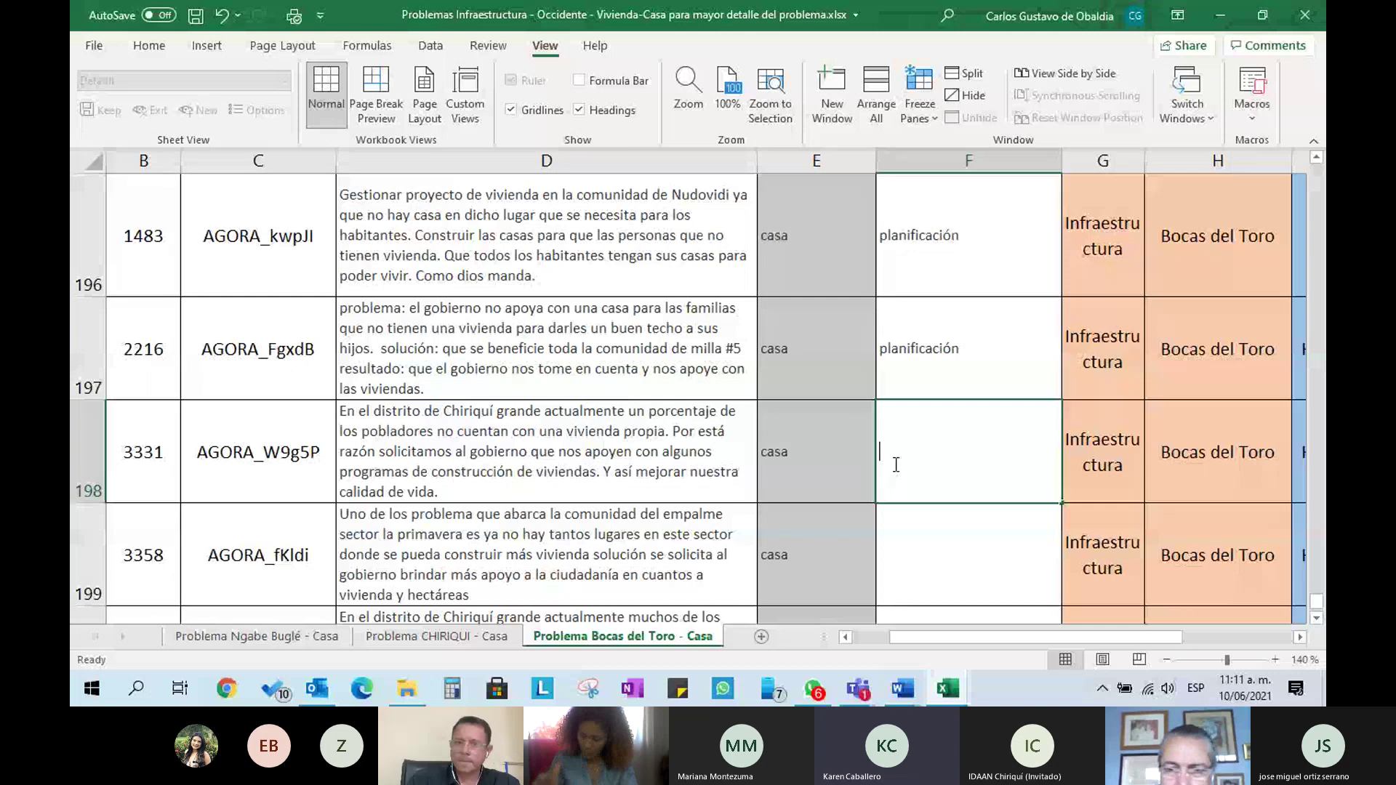
text(planificación)
key(Return)
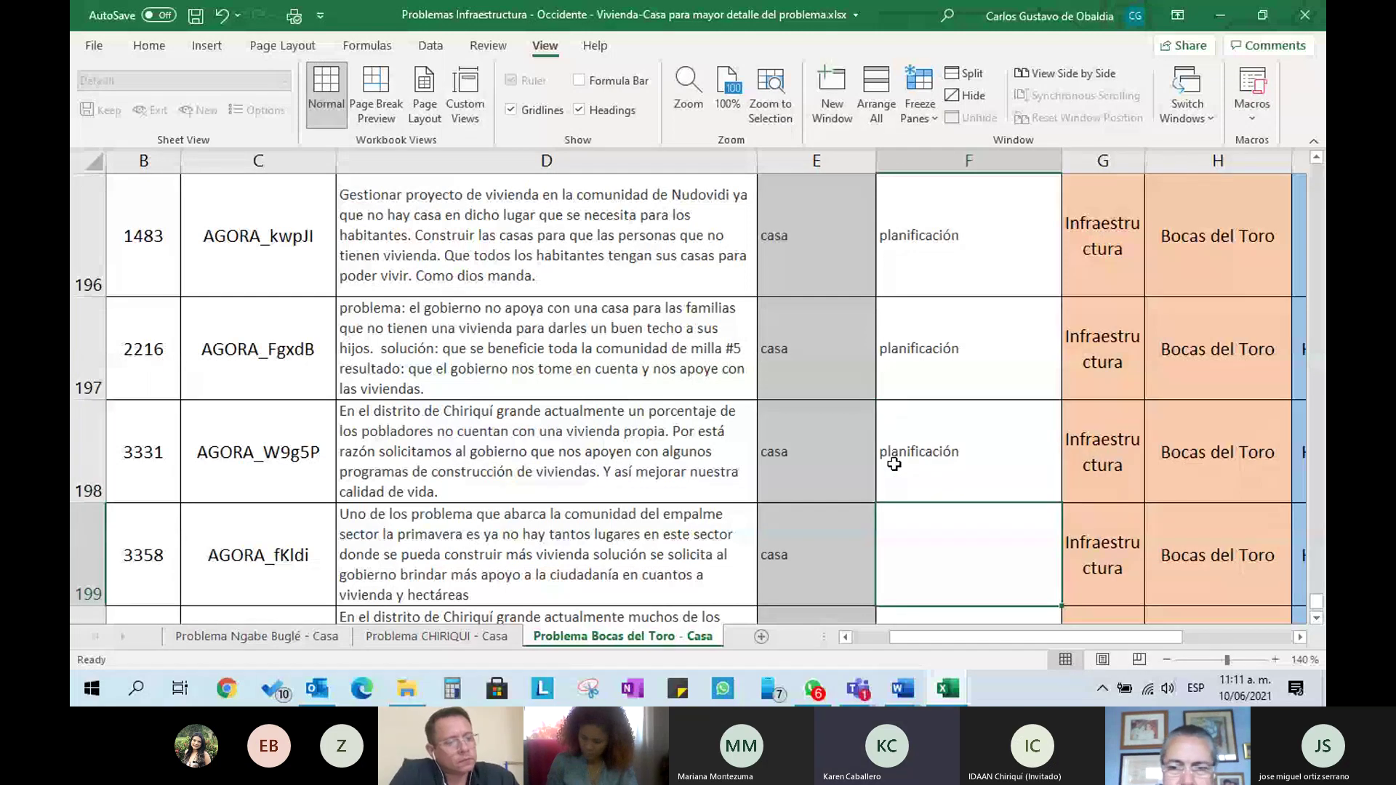
key(ctrl+z)
- Classify F198, the Chiriquí Grande housing programs row, as "necesitados" and F199, the Empalme sector row, as "planificación"
key(Return)
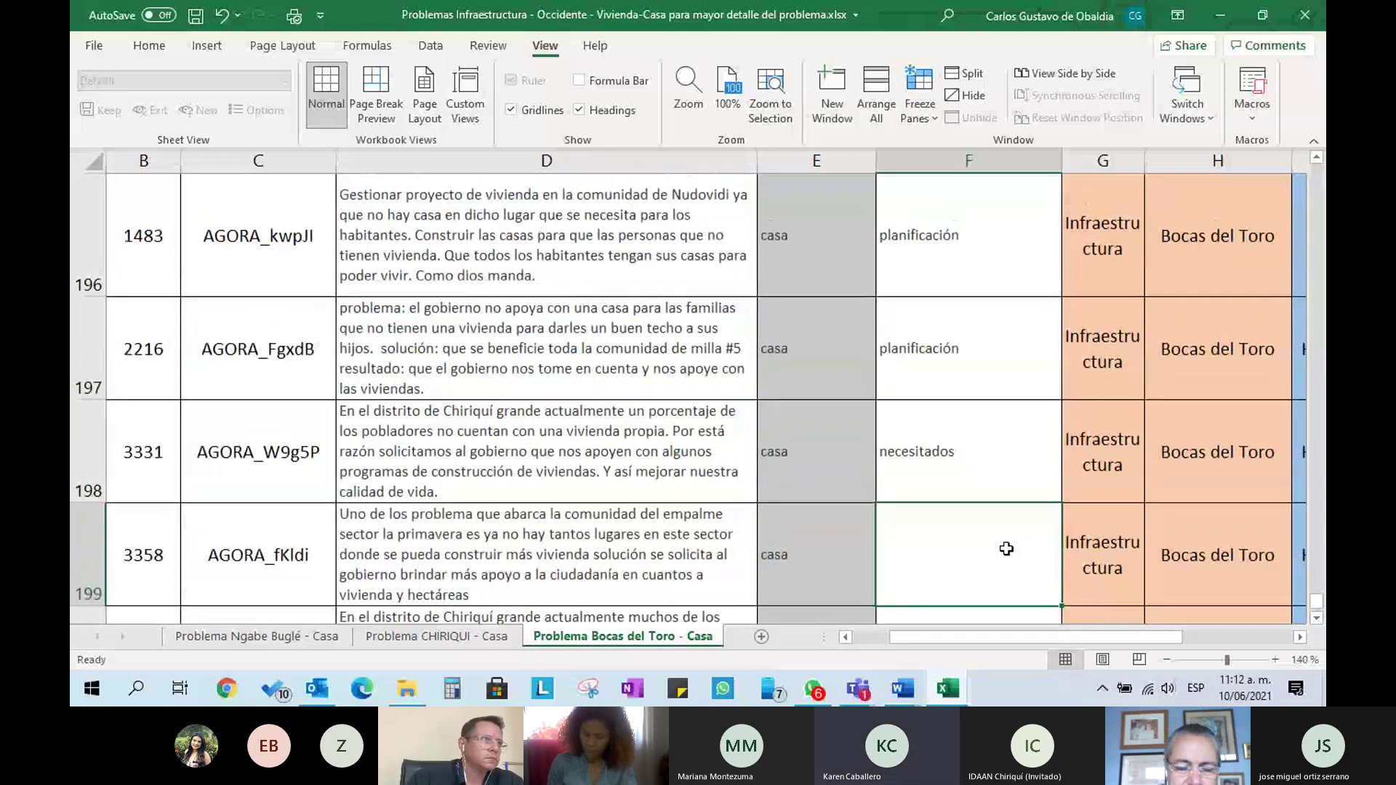
text(pl)
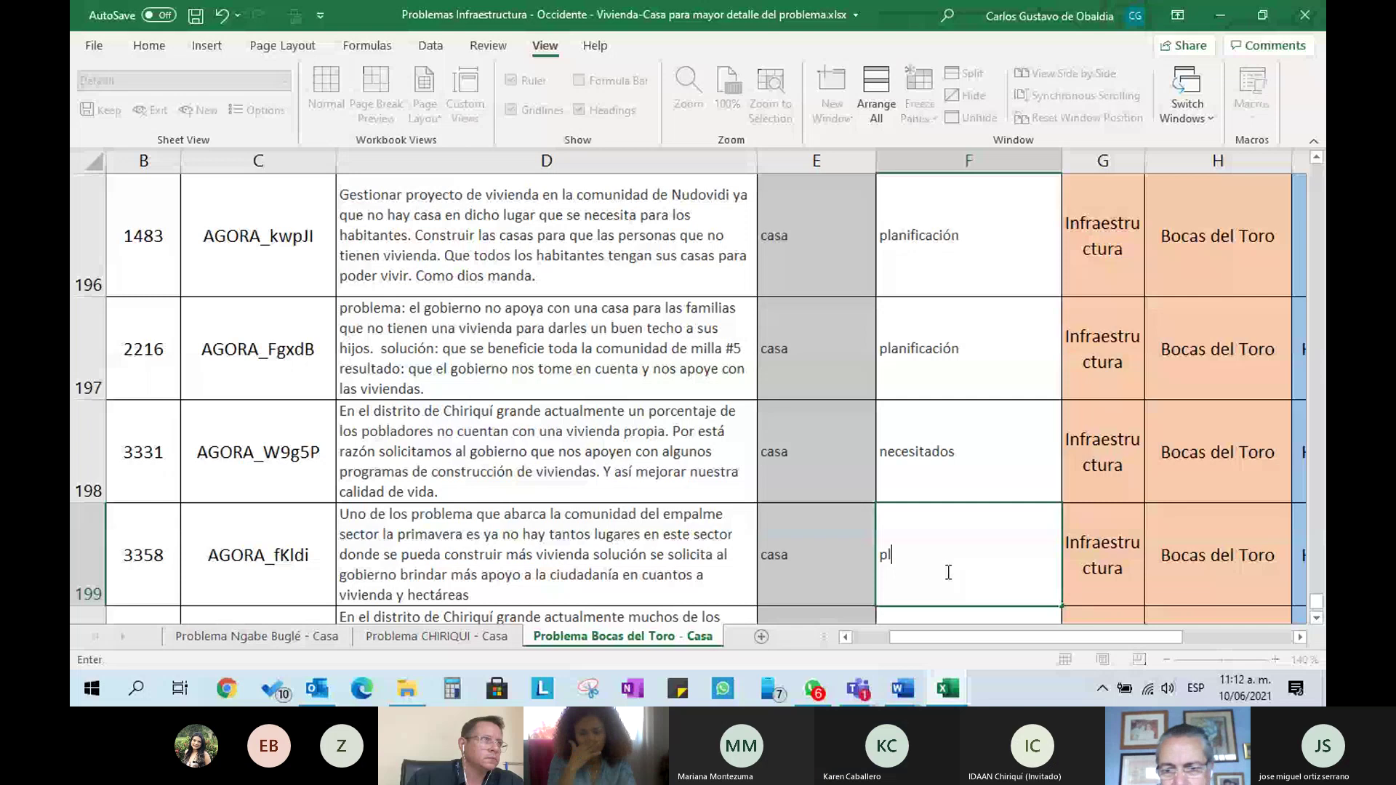
text(anificac)
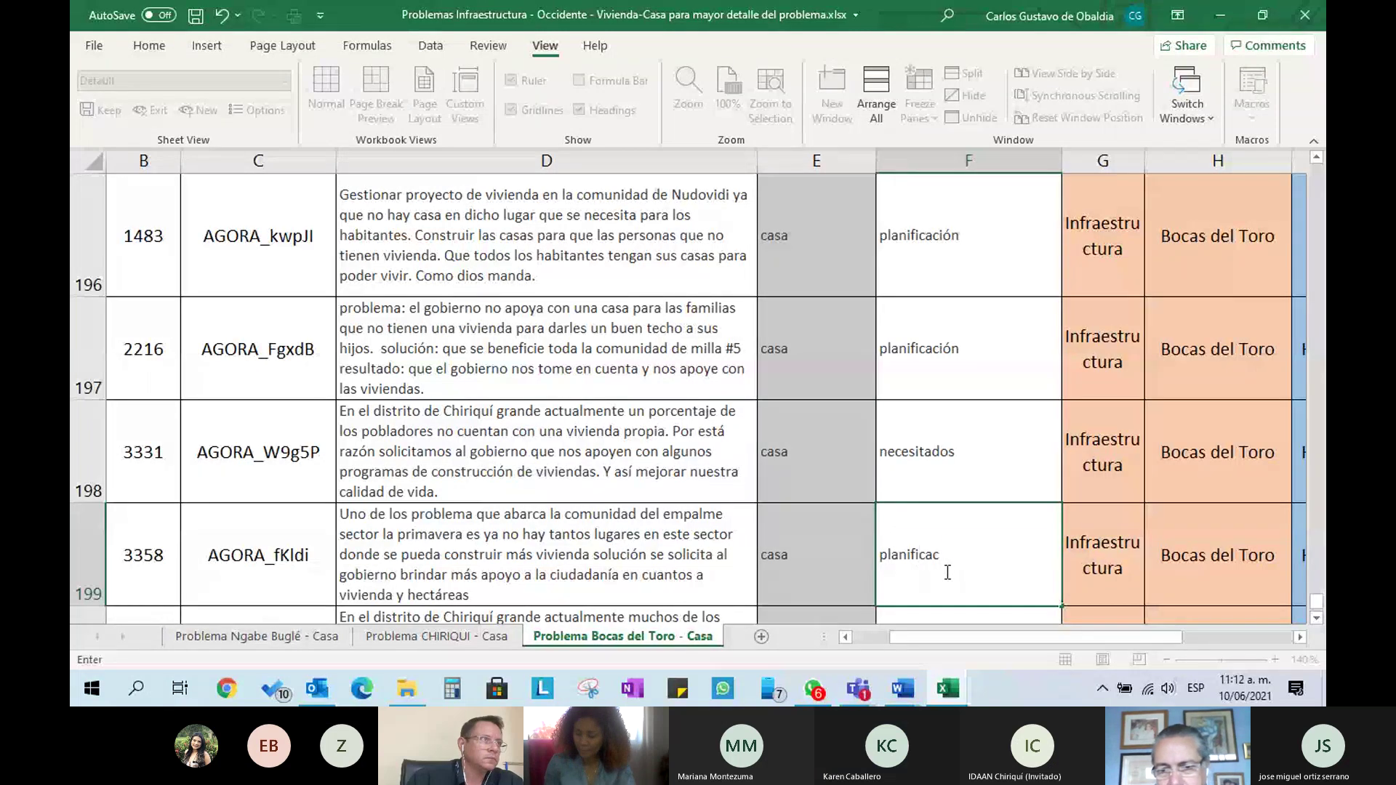
text(ión)
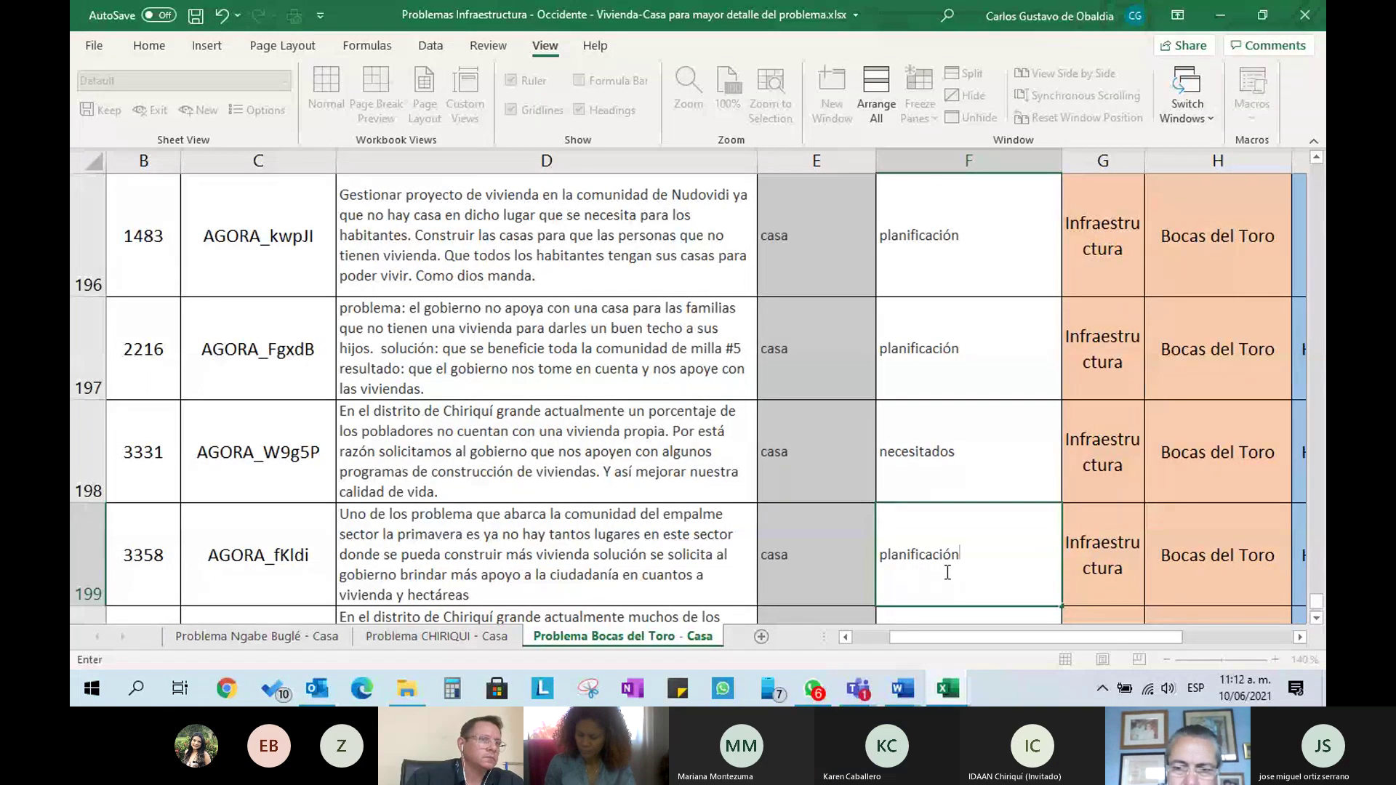
key(Return)
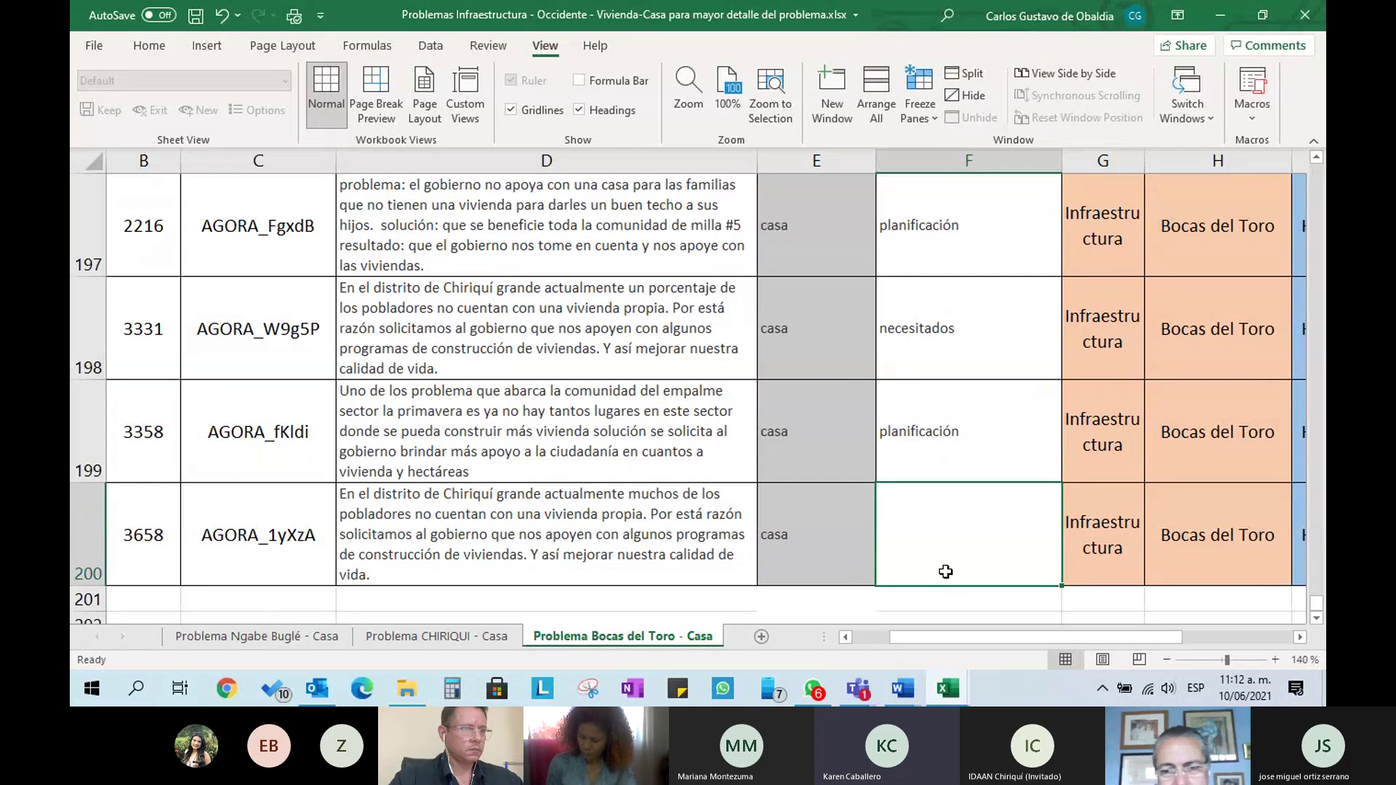
- Enter "necesitados" as the classification in F200, the last Chiriquí Grande housing row
text(necesitados)
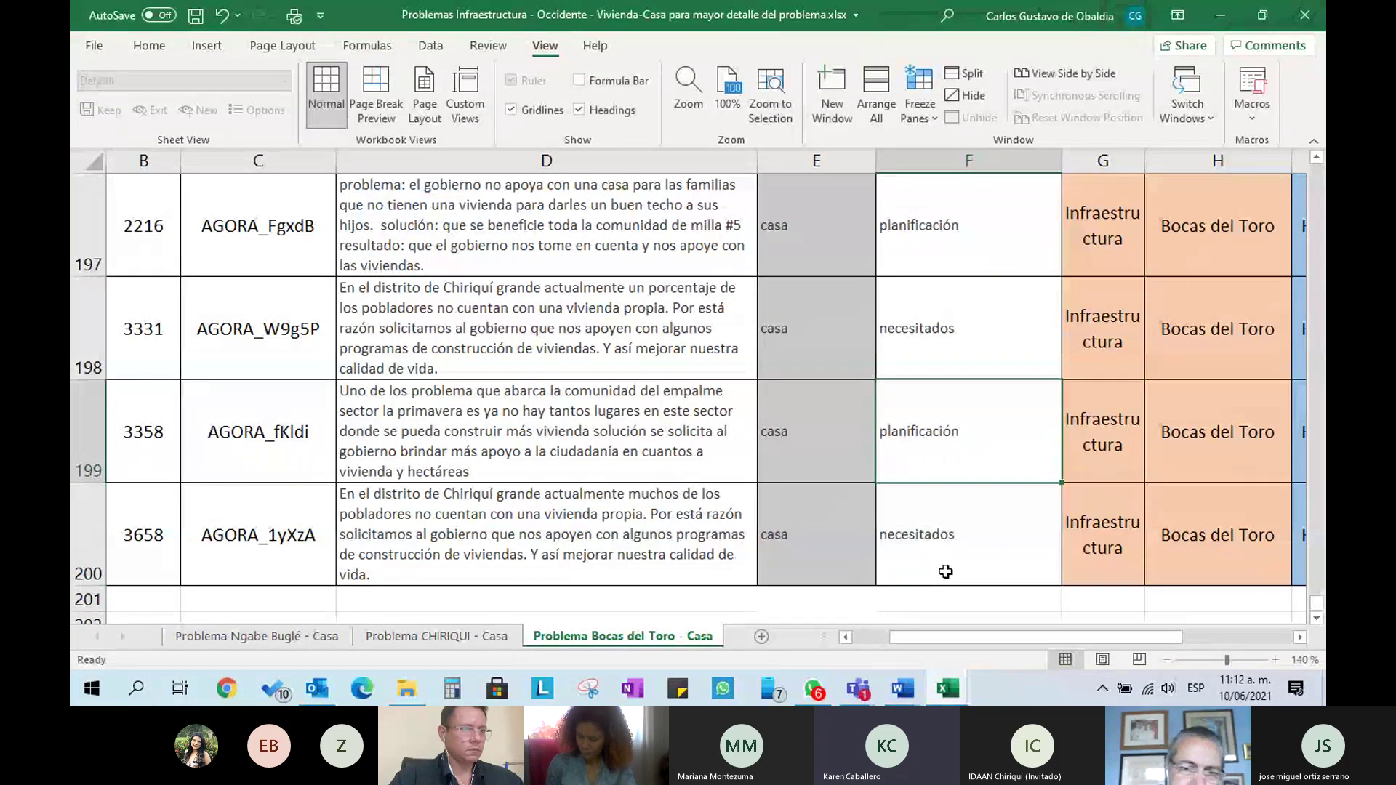
key(Up)
key(Up)
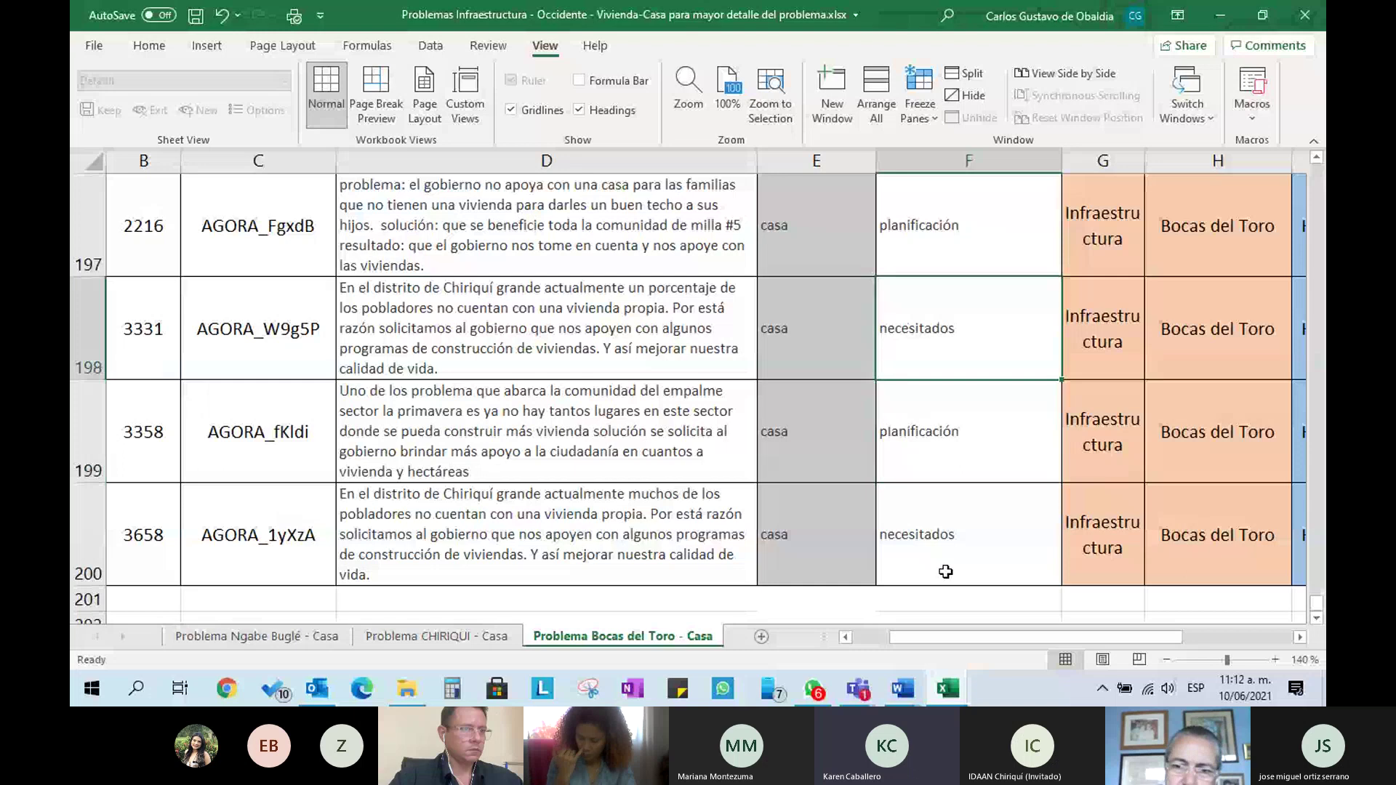
click(946, 571)
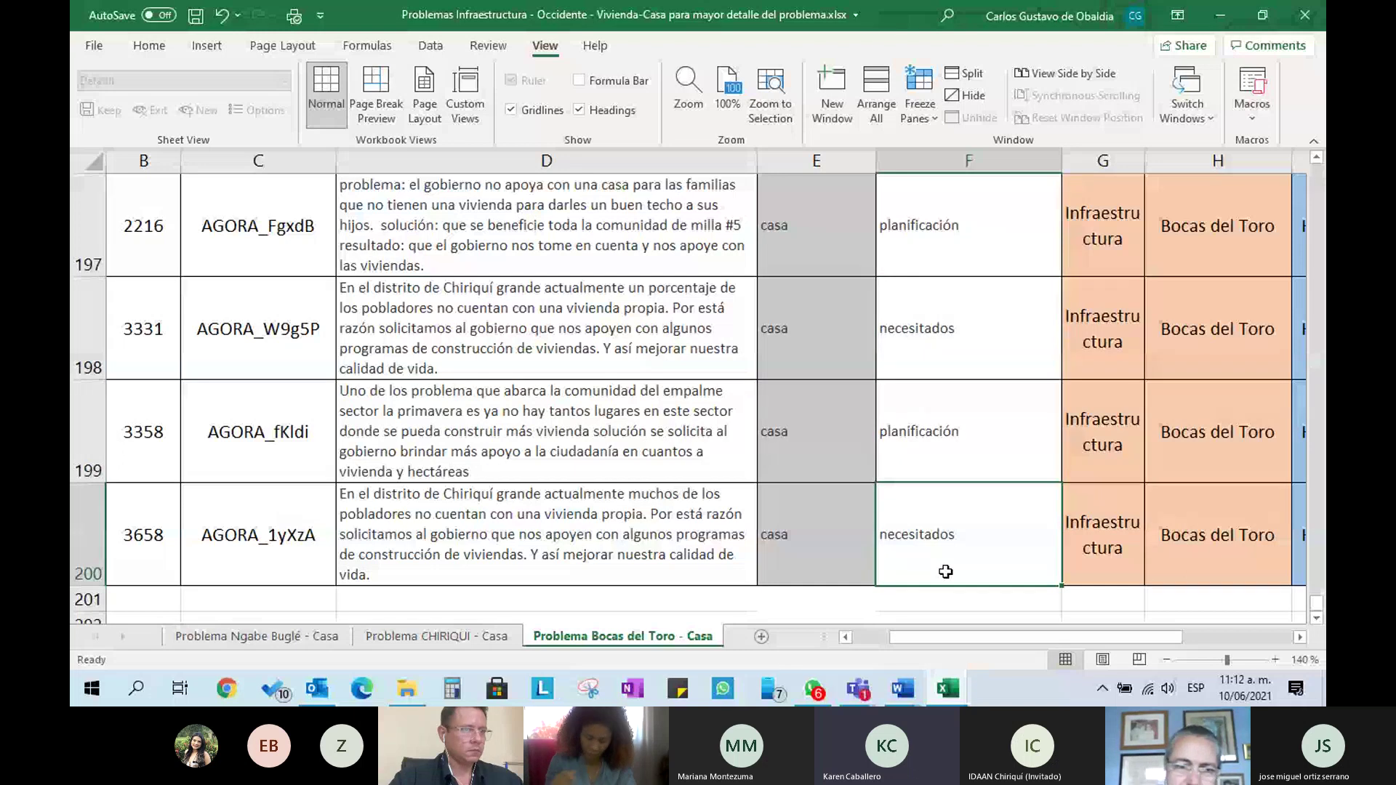
- Review the column F classifications upward from row 200 to row 5 of the Bocas del Toro sheet
key(Up)
key(Up)
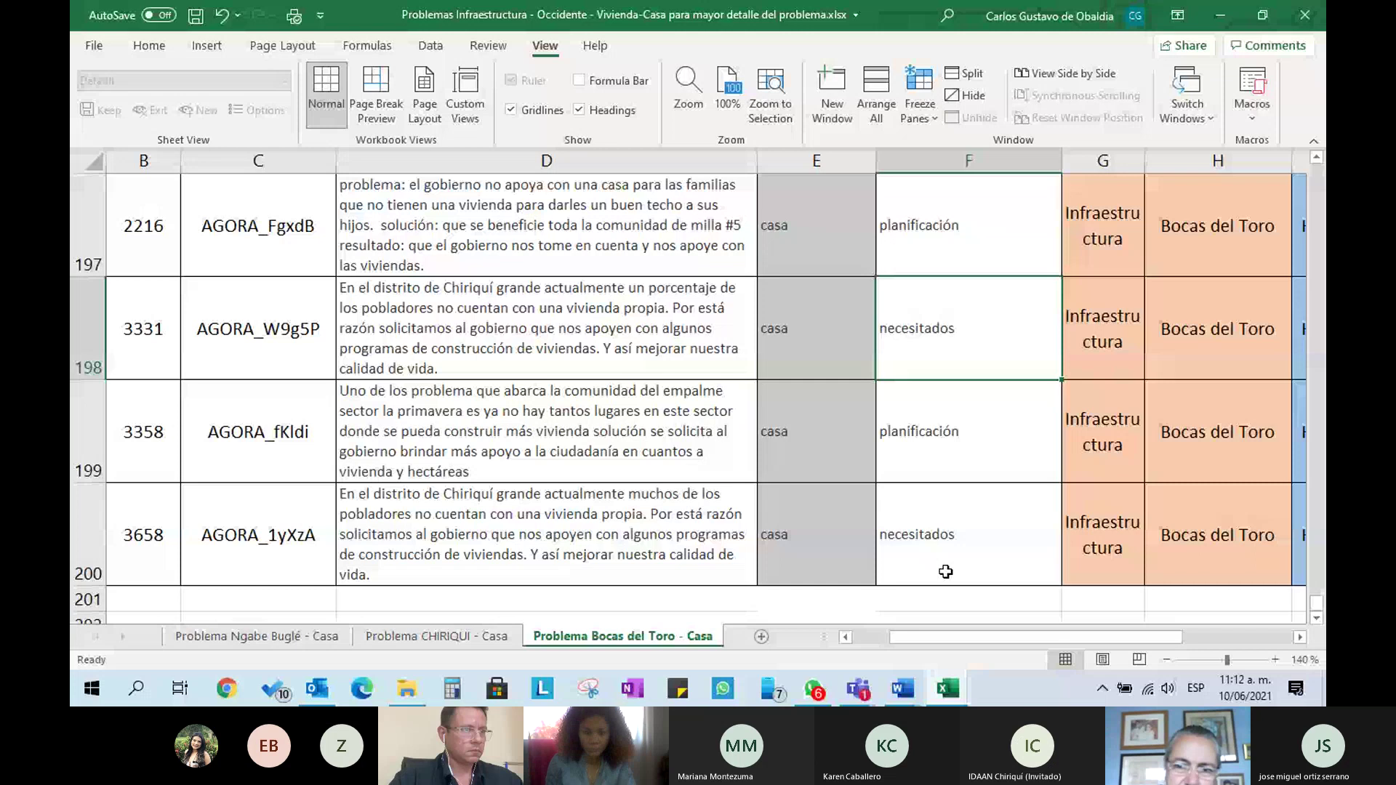
key(Up)
key(Up)
key(Up)
key(Up)
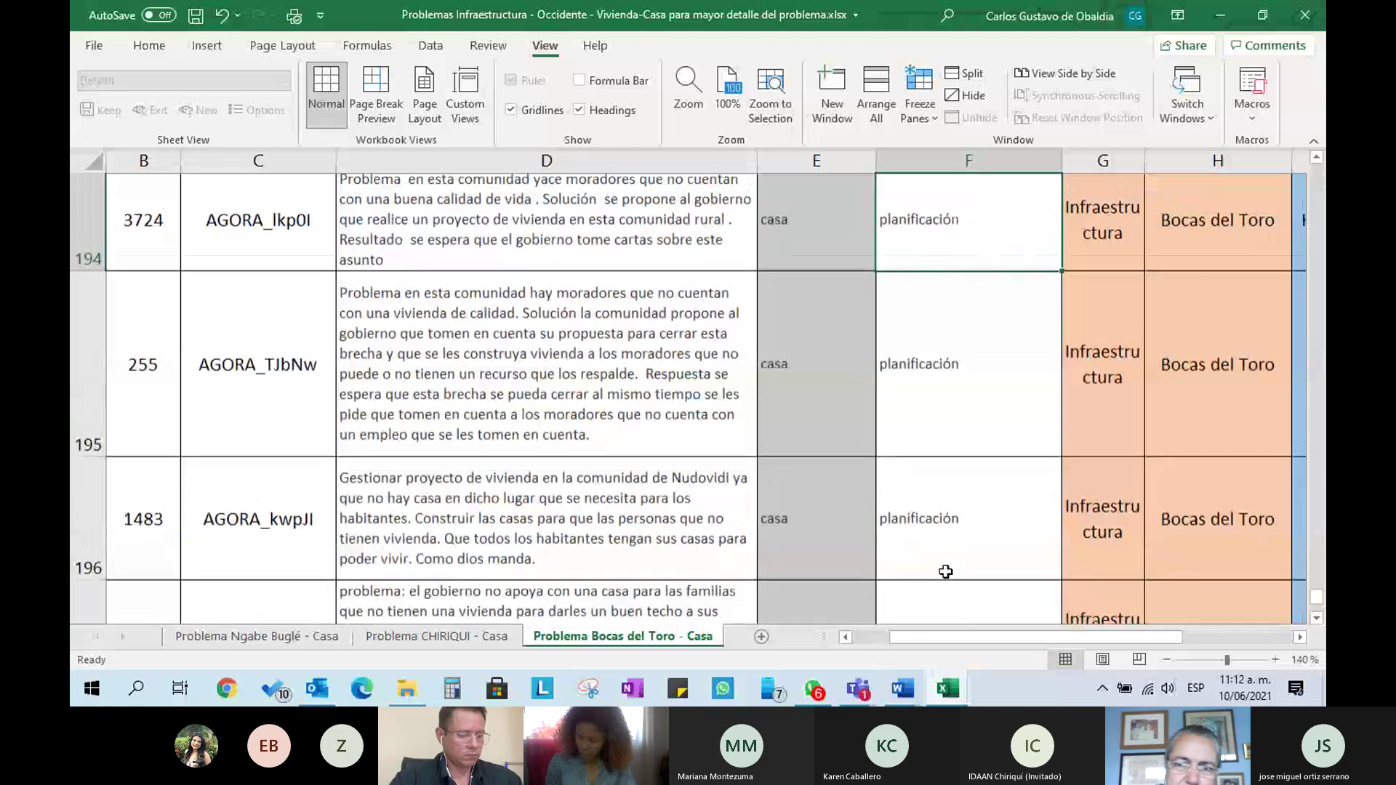
key(Up)
key(Up)
key(Up)
key(Up)
key(Up)
key(Up)
key(Up)
key(Up)
key(Up)
key(Up)
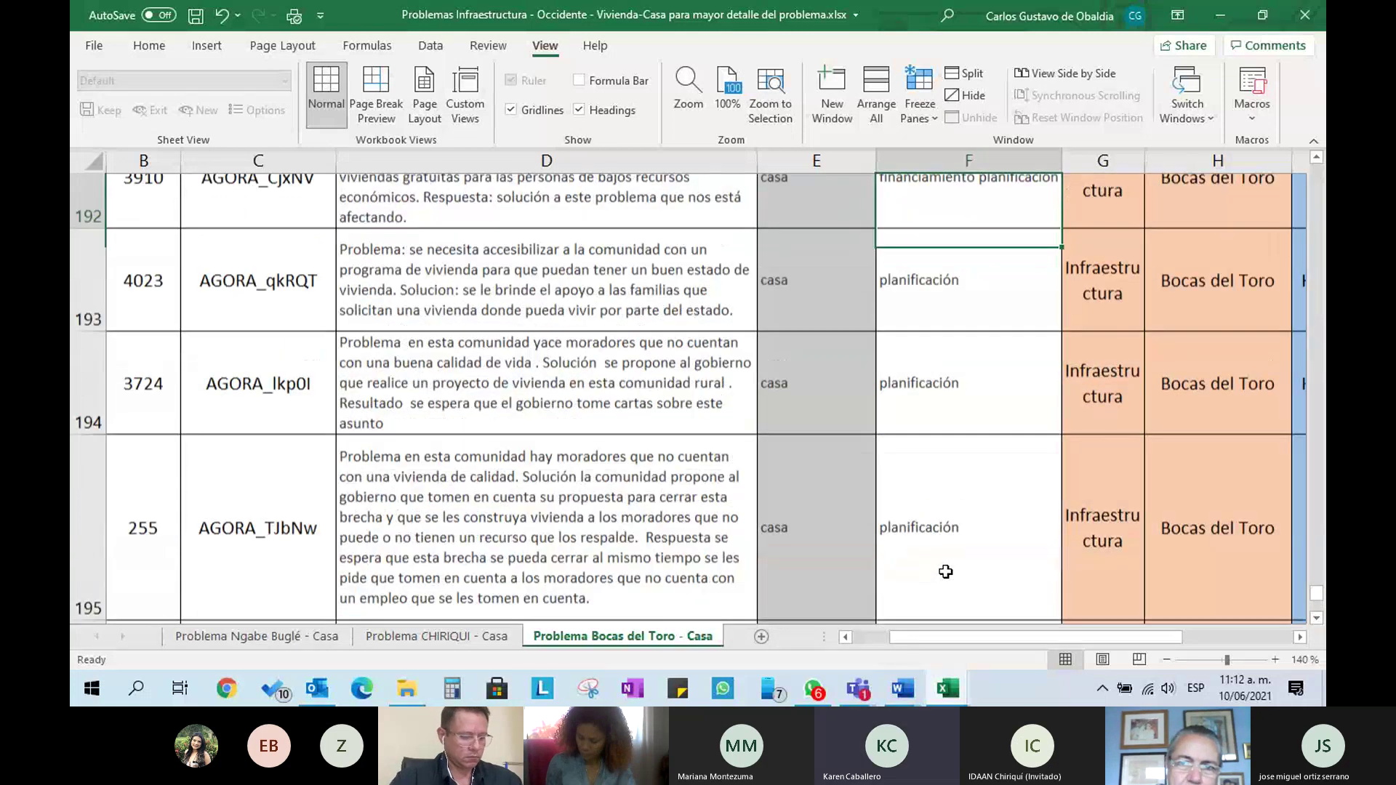
key(Up)
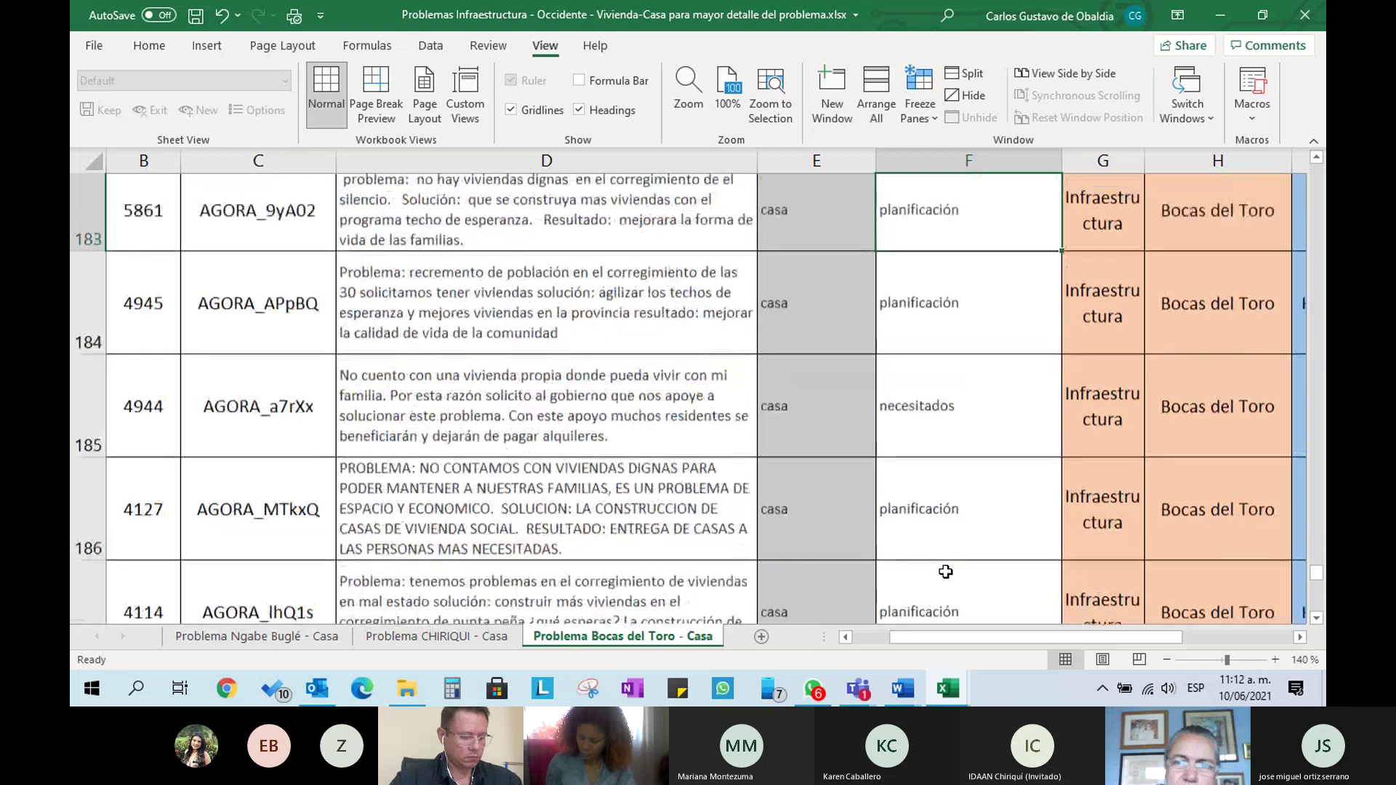
key(Up)
key(Up)
key(Up)
key(Up)
key(Up)
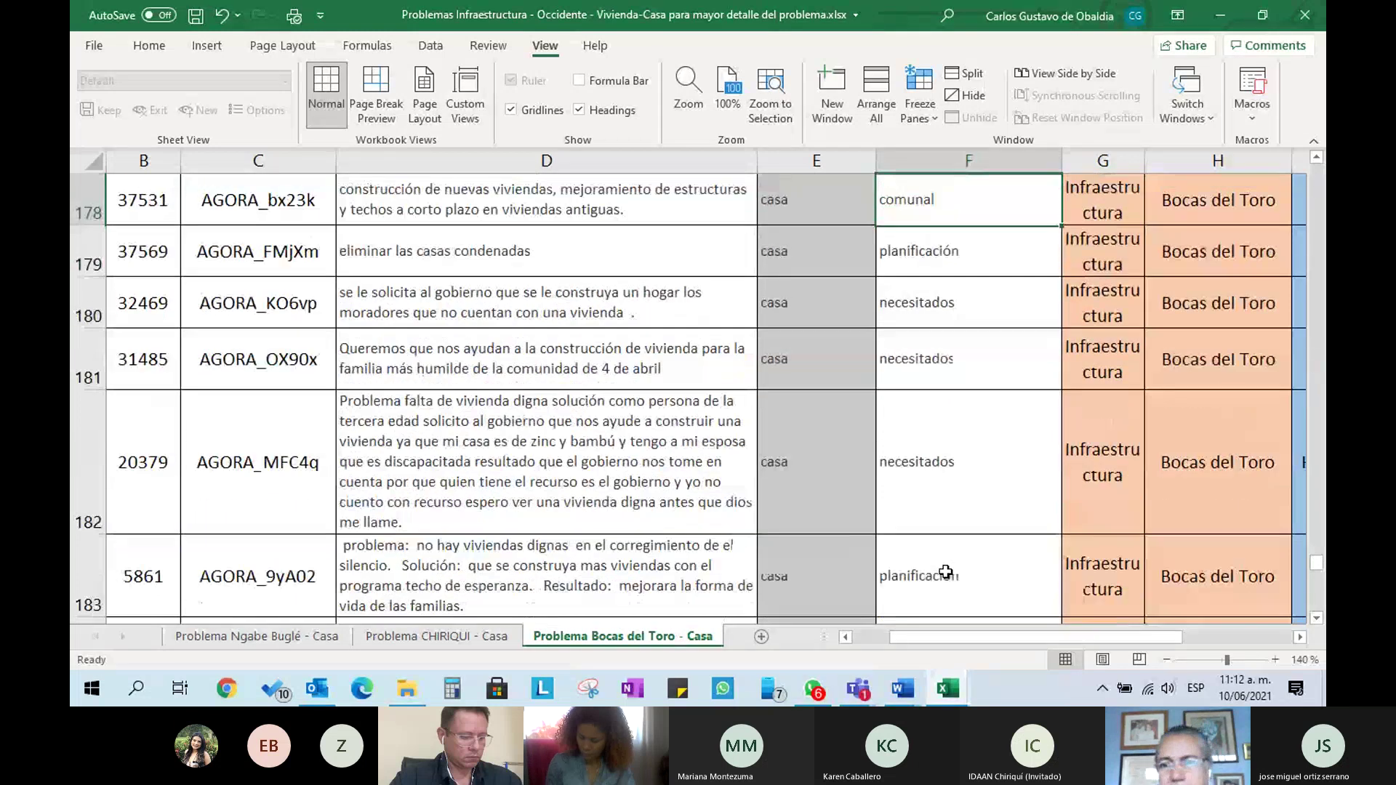
key(Up)
key(Up)
key(Up)
key(Up)
key(Up)
key(Up)
key(Up)
key(Up)
key(Up)
key(Up)
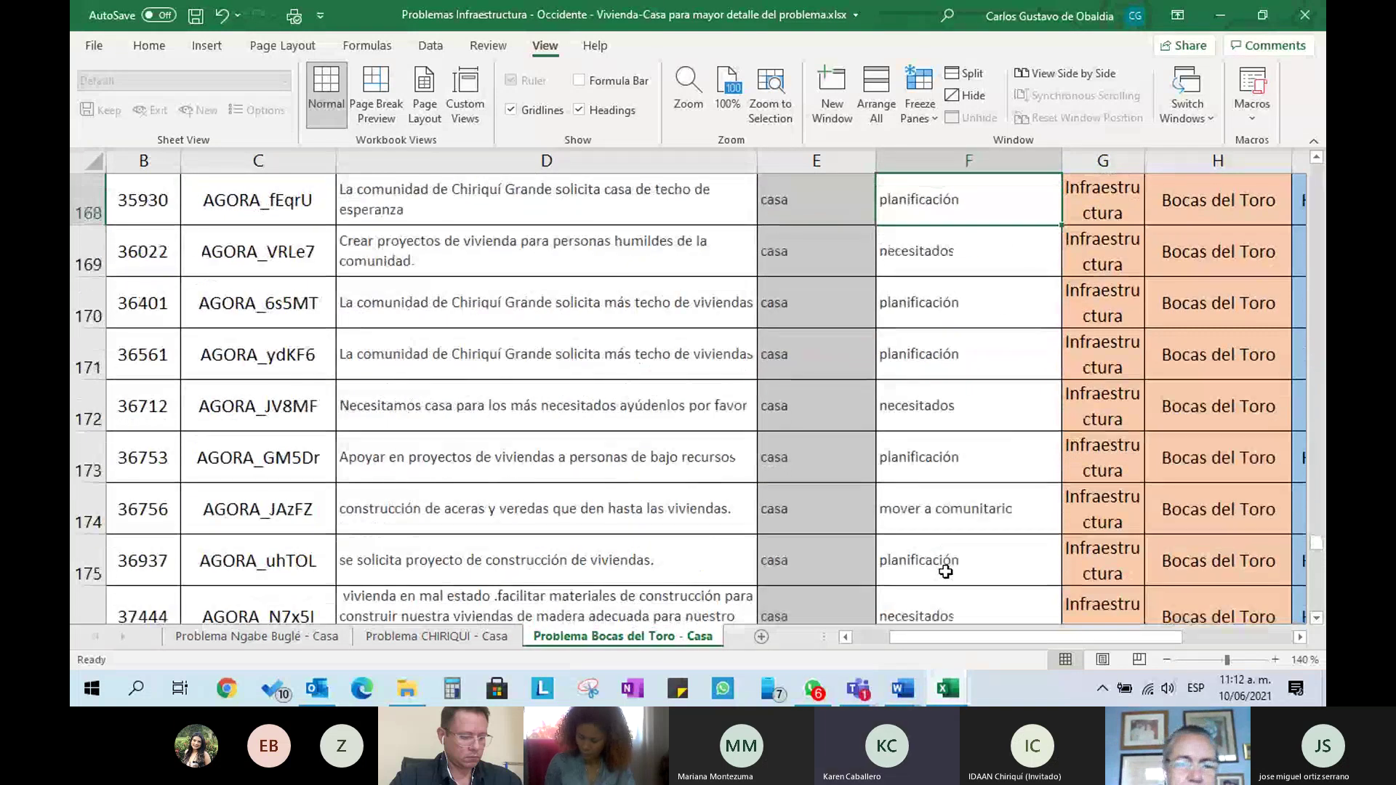
key(Up)
key(Up)
key(Up)
key(Up)
key(Up)
key(Up)
key(Up)
key(Up)
key(Up)
key(Up)
key(Up)
key(Up)
key(Up)
key(Up)
key(Up)
key(Up)
key(Up)
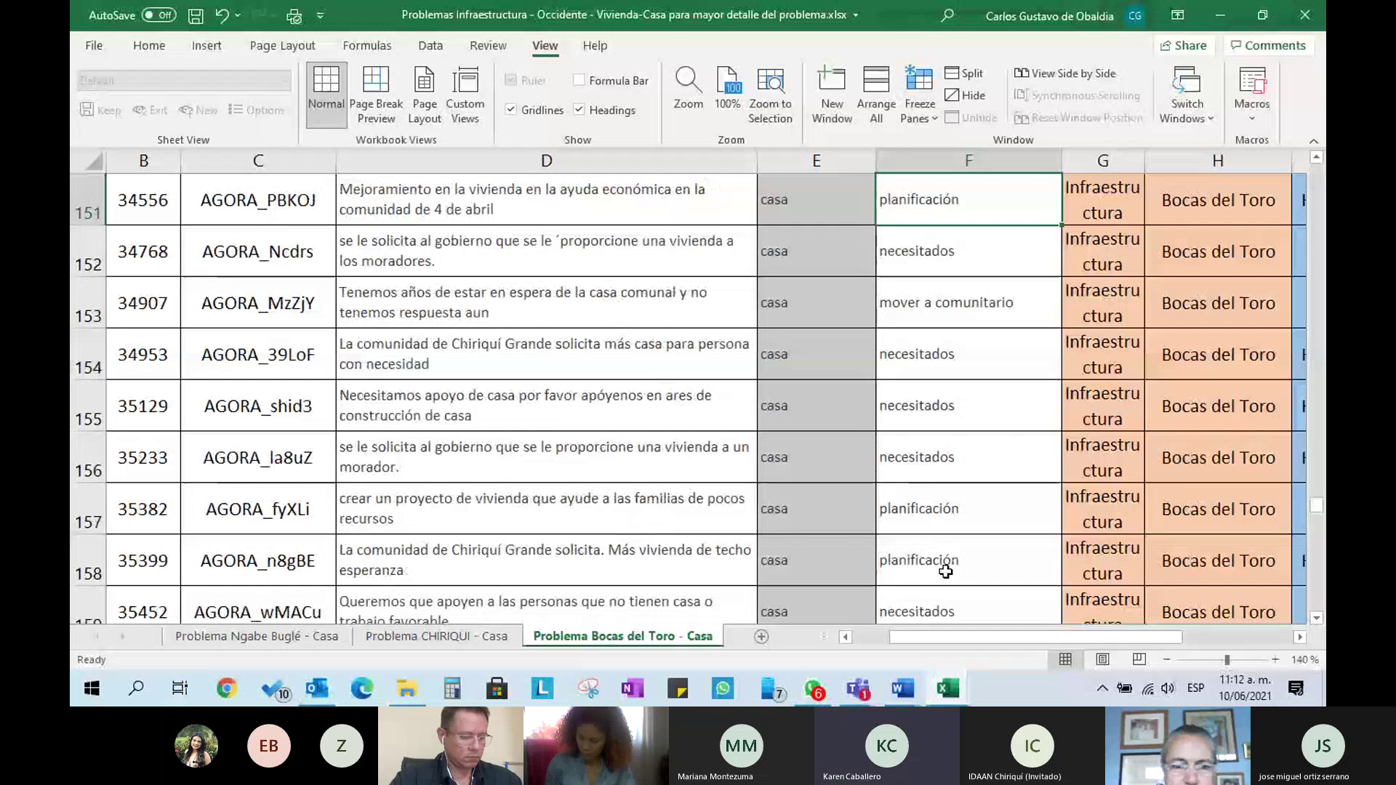
key(Up)
key(Up)
key(Up)
key(Up)
key(Up)
key(Up)
key(Up)
key(Up)
key(Up)
key(Up)
key(Up)
key(Up)
key(Up)
key(Up)
key(Up)
key(Up)
key(Up)
key(Up)
key(Up)
key(Up)
key(Up)
key(Up)
key(Up)
key(Up)
key(Up)
key(Up)
key(Up)
key(Up)
key(Up)
key(Up)
key(Up)
key(Up)
key(Up)
key(Up)
key(Up)
key(Up)
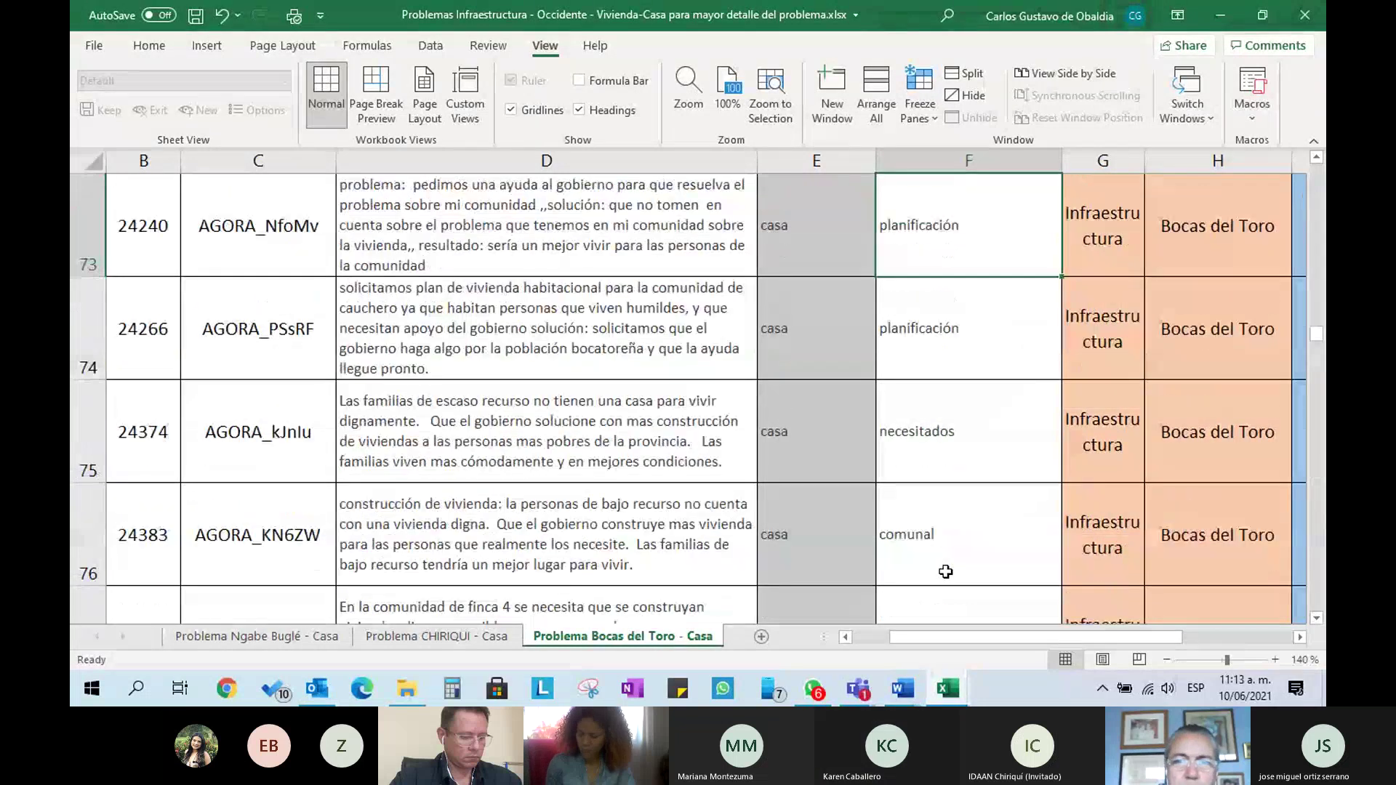
key(Up)
key(Up)
key(Up)
key(Up)
key(Up)
key(Up)
key(Up)
key(Up)
key(Up)
key(Up)
key(Up)
key(Up)
key(Up)
key(Up)
key(Up)
key(Up)
key(Up)
key(Up)
key(Up)
key(Up)
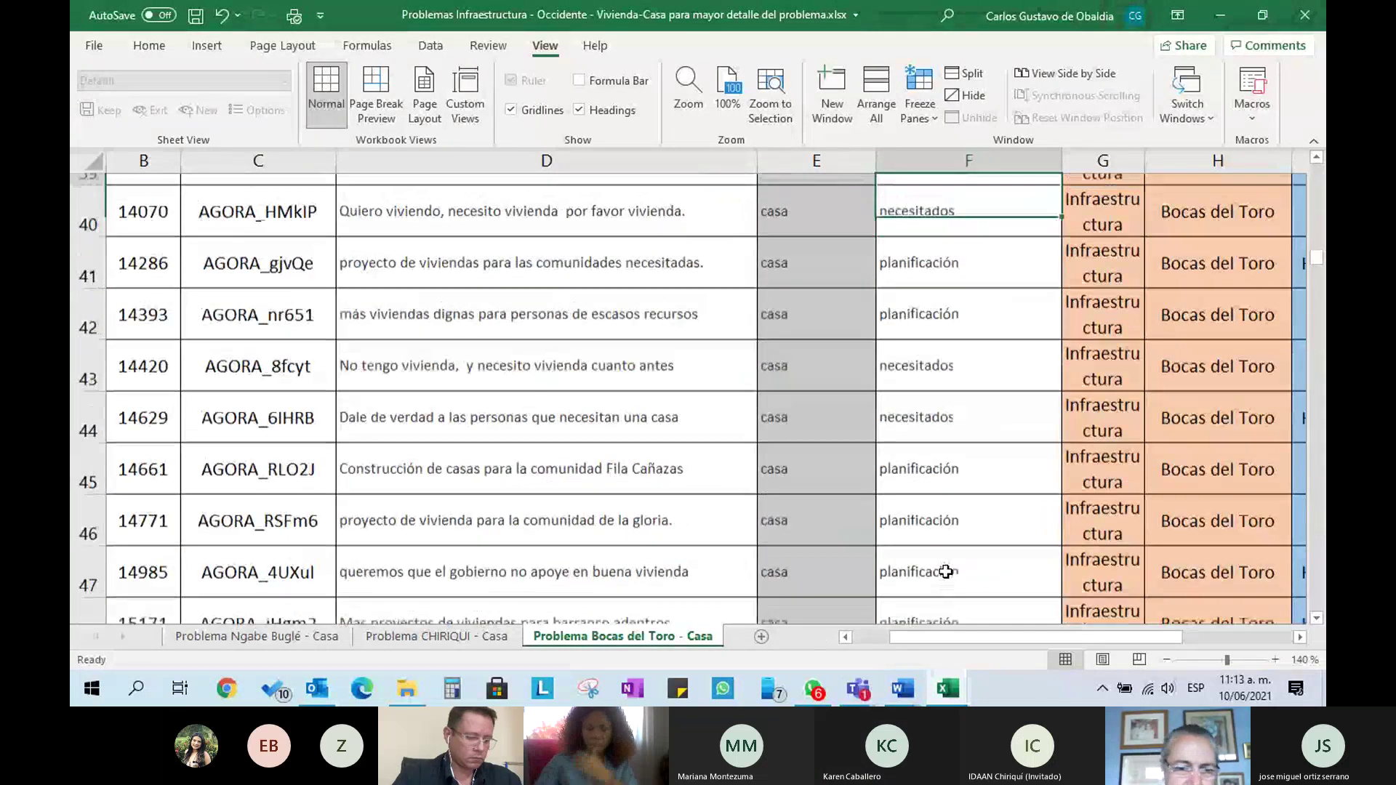
key(Up)
key(Up)
key(Up)
key(Up)
key(Up)
key(Up)
key(Up)
key(Up)
key(Up)
key(Up)
key(Up)
key(Up)
key(Up)
key(Up)
key(Up)
key(Up)
key(Up)
key(Up)
key(Up)
key(Up)
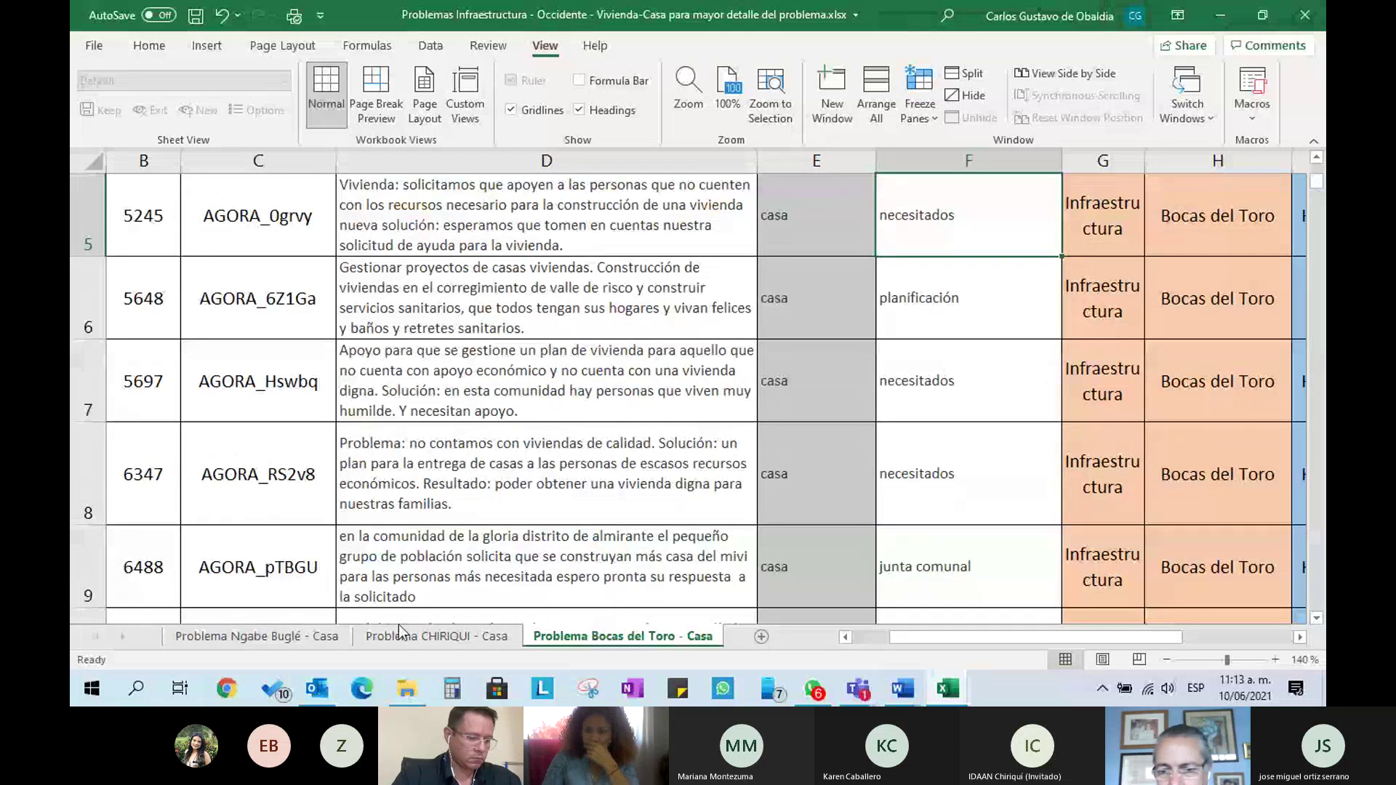
- Check the classifications on the Problema Ngabe Buglé - Casa sheet and return to the Problema Bocas del Toro - Casa sheet
key(ctrl+Page_Up)
key(ctrl+Page_Up)
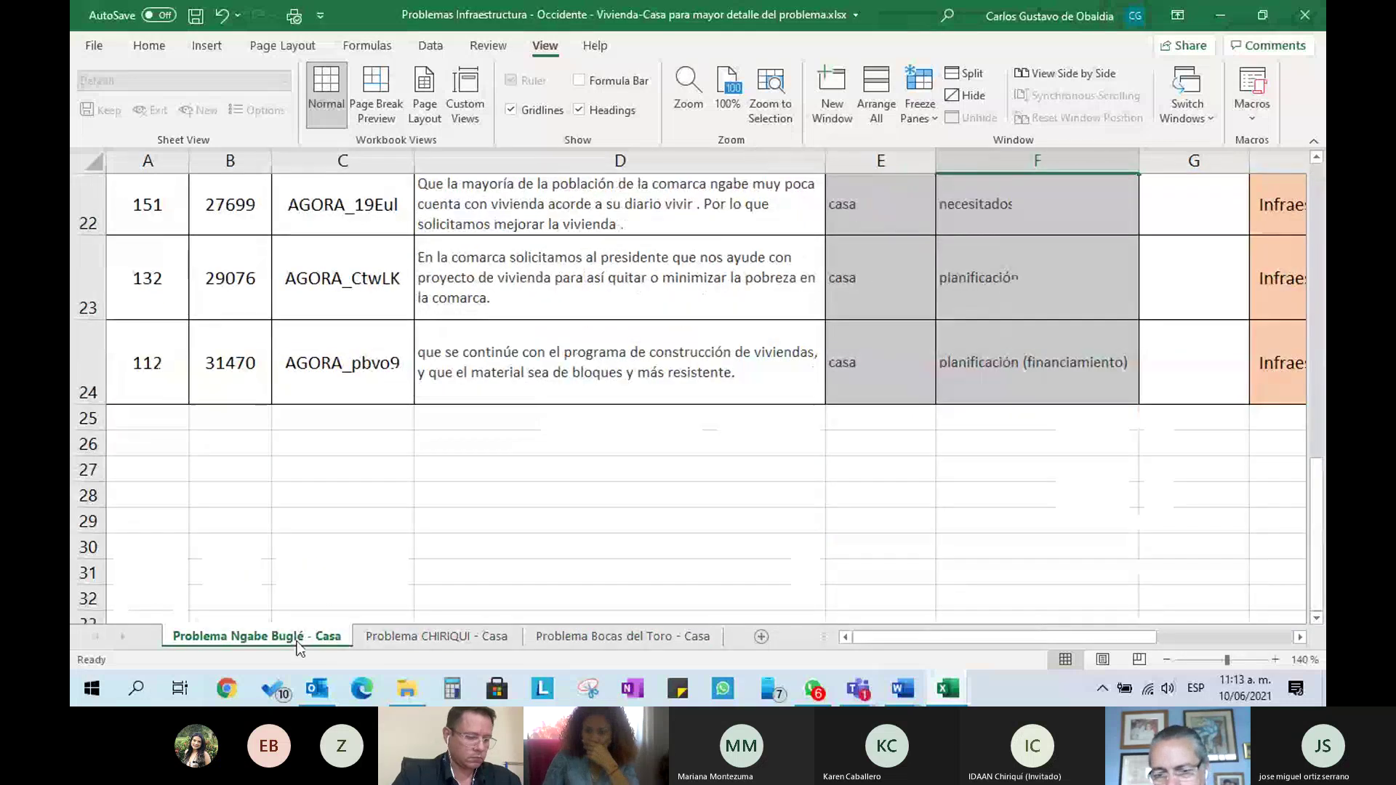
click(606, 644)
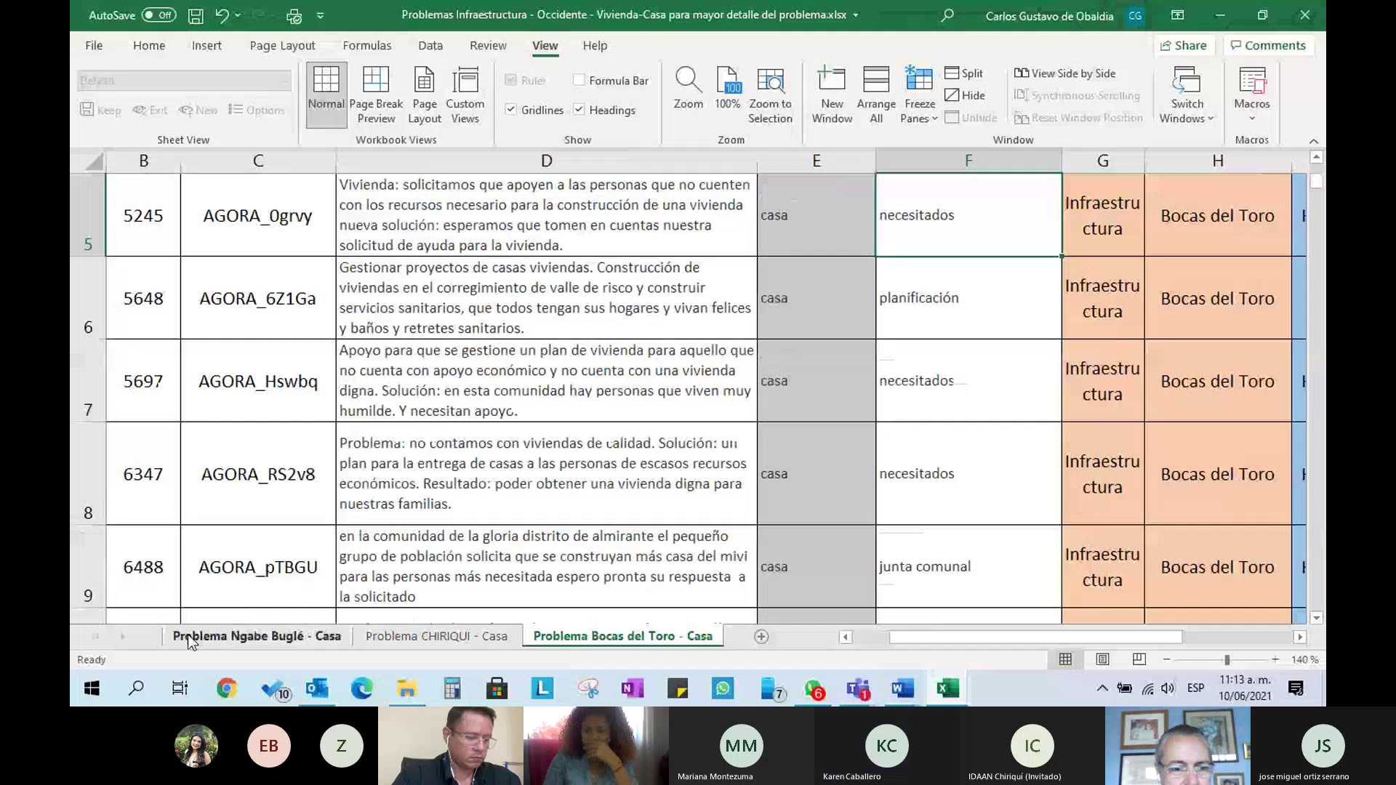
- Examine the header row and the first housing problems with their column F classifications, from row 3 to about row 15
scroll(535, 184, left, 1)
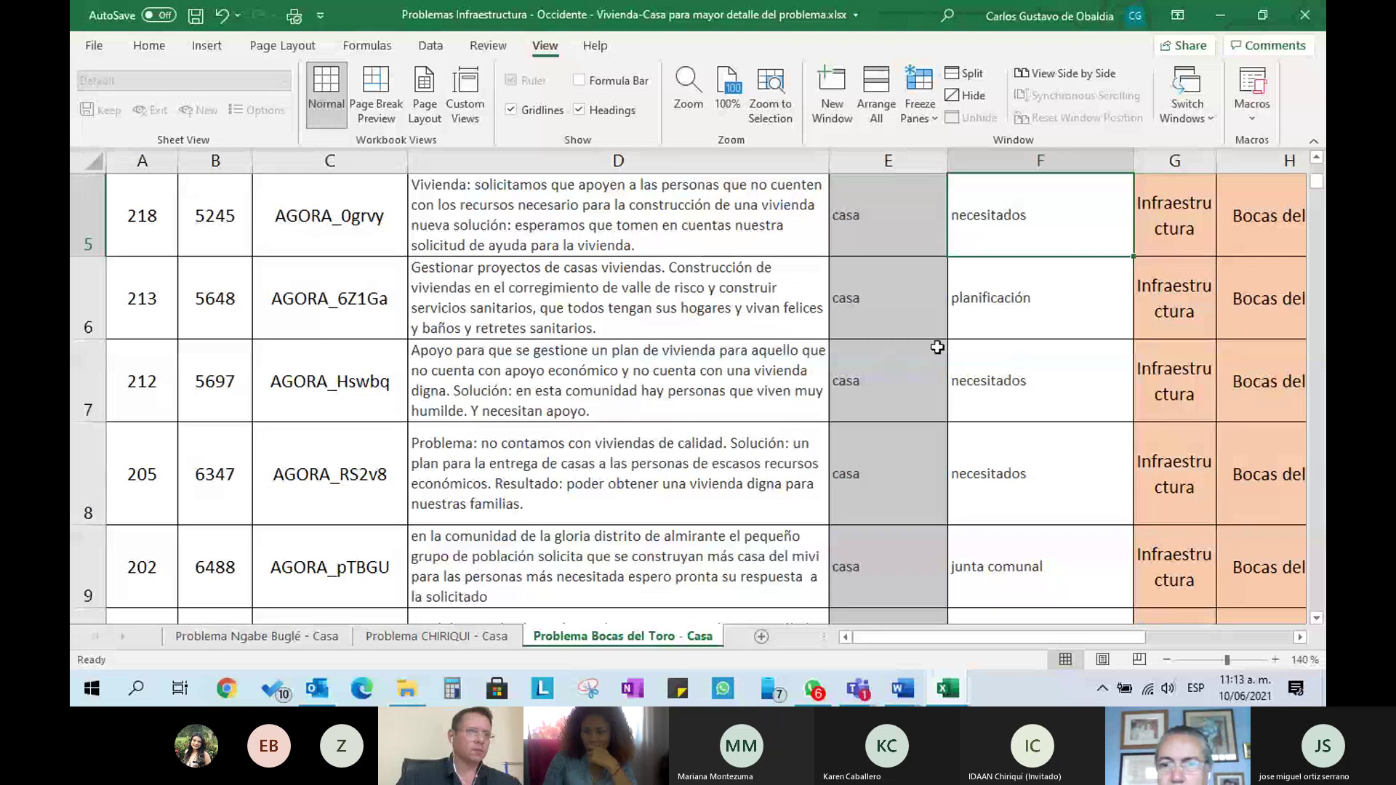
scroll(890, 370, up, 2)
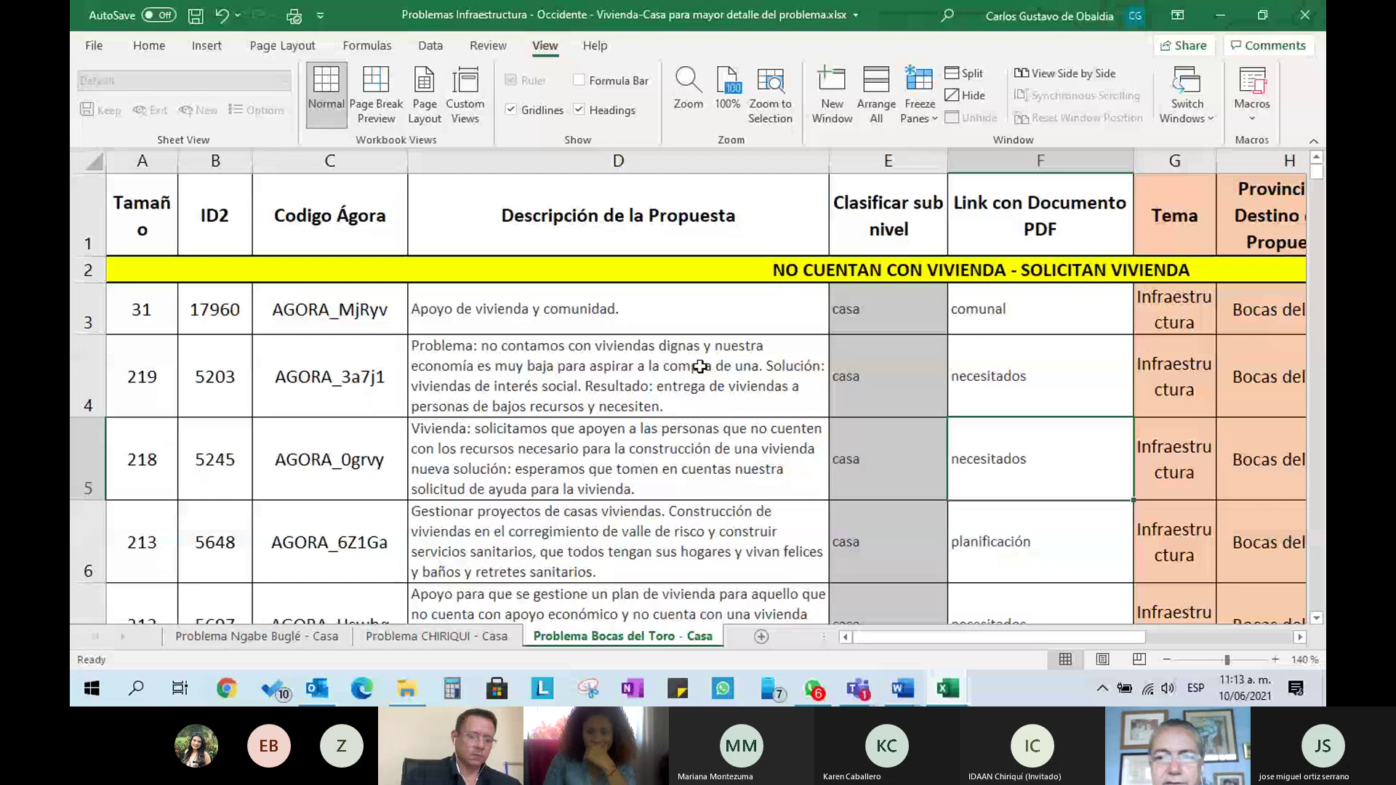
scroll(1077, 464, down, 1)
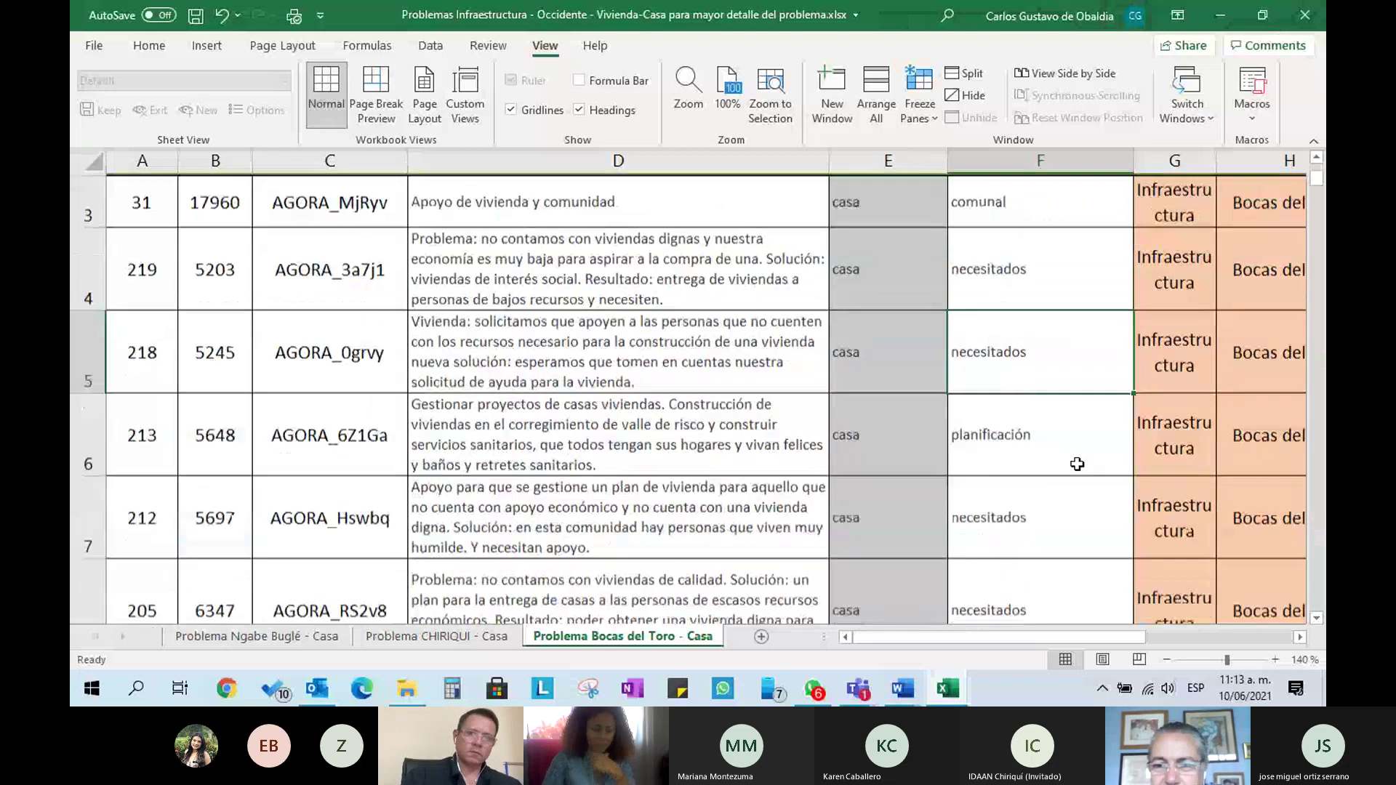
scroll(1069, 436, down, 1)
click(1056, 399)
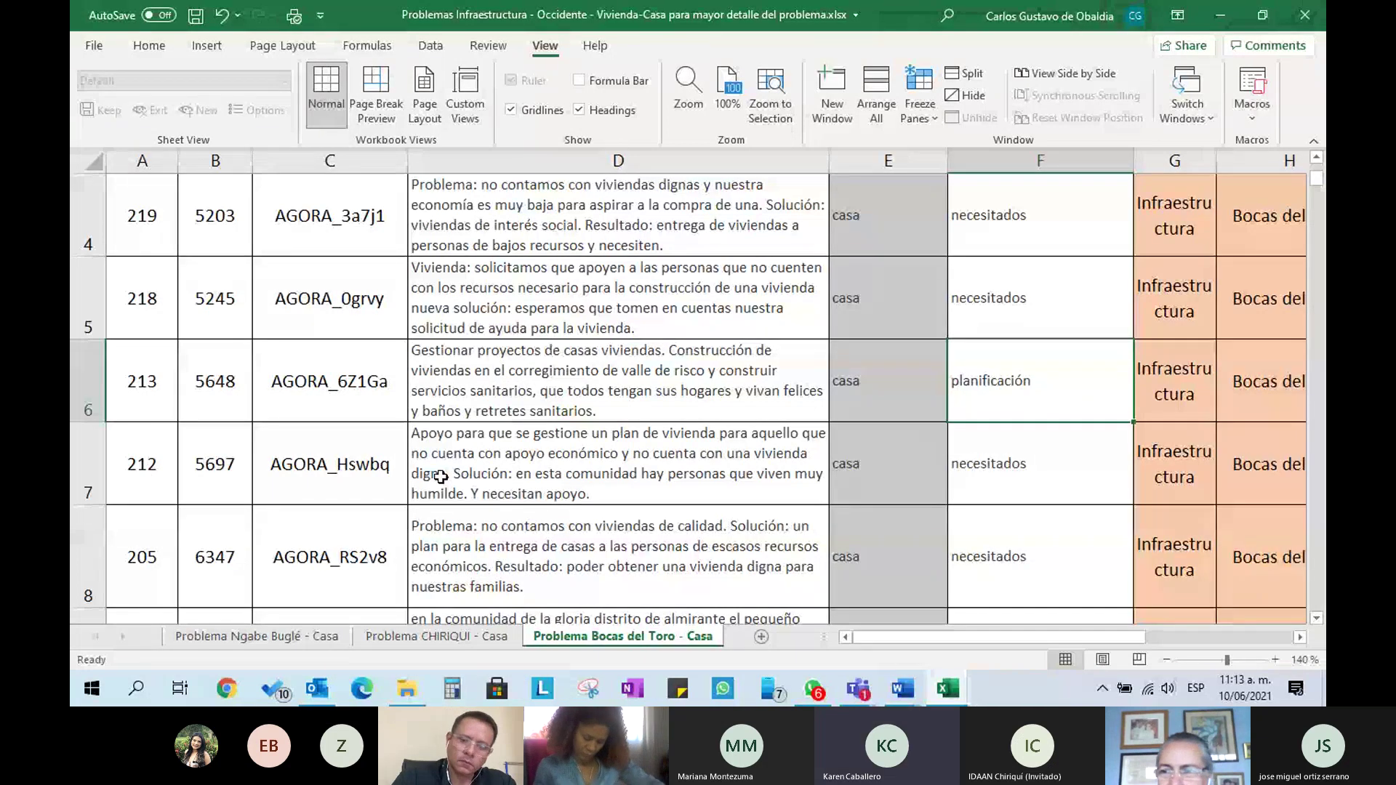
scroll(219, 402, down, 1)
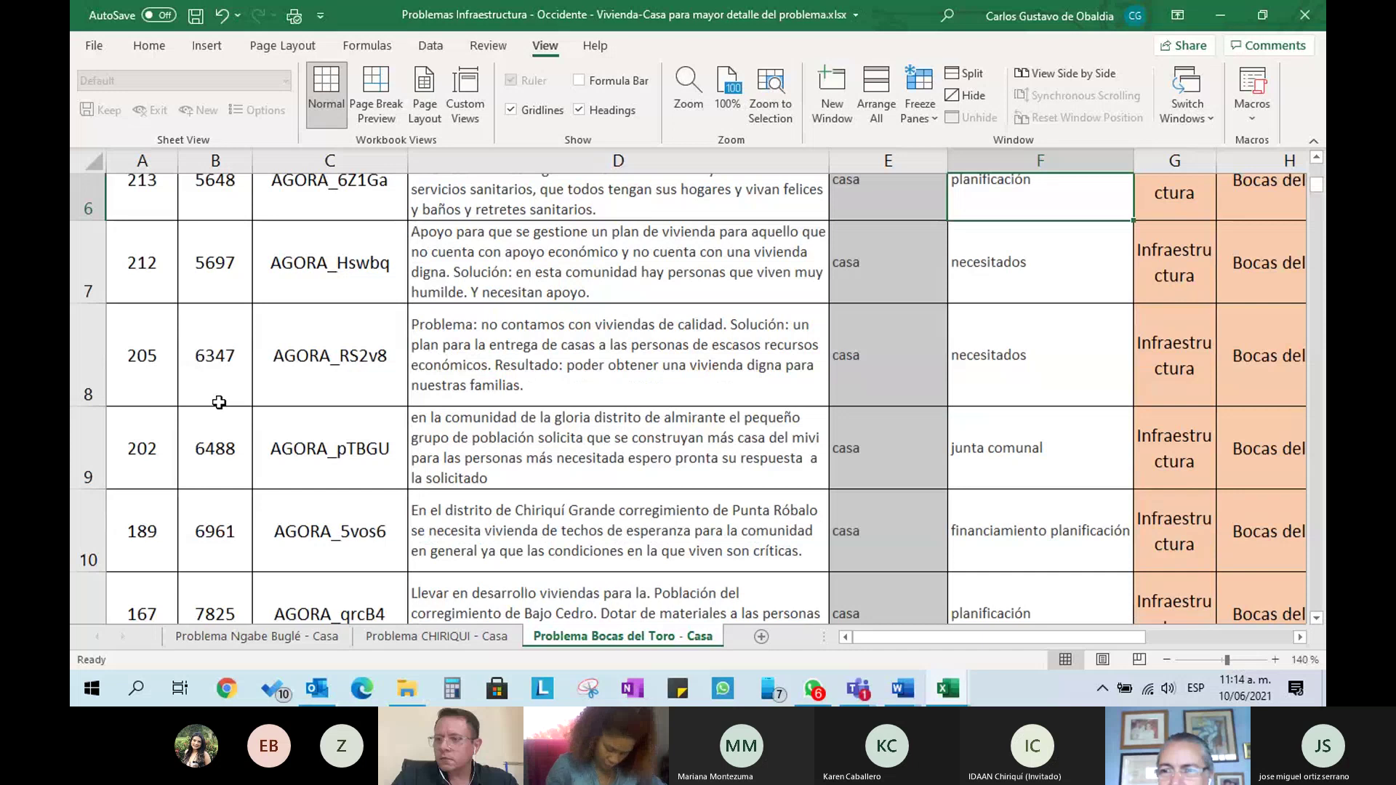
scroll(219, 402, down, 2)
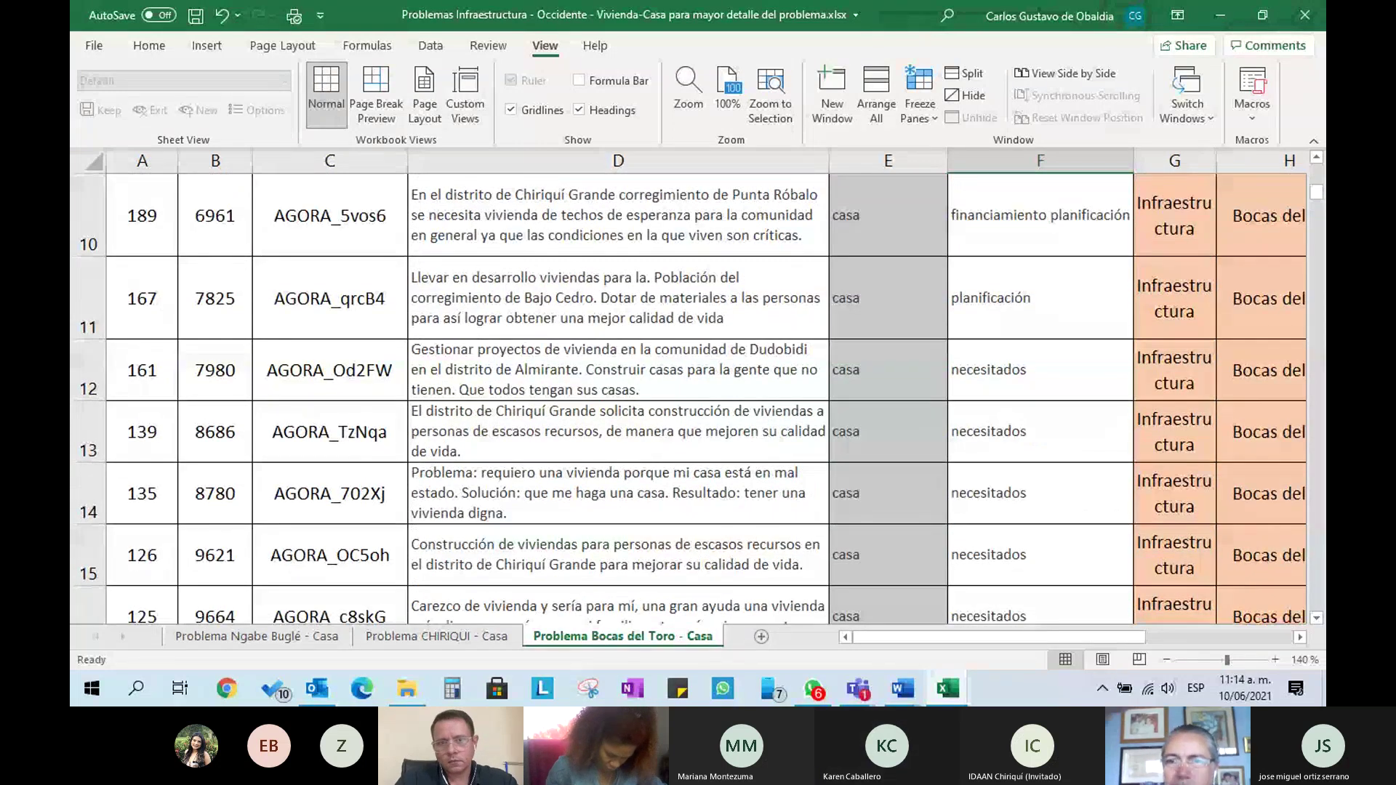
drag(1316, 191, 1320, 164)
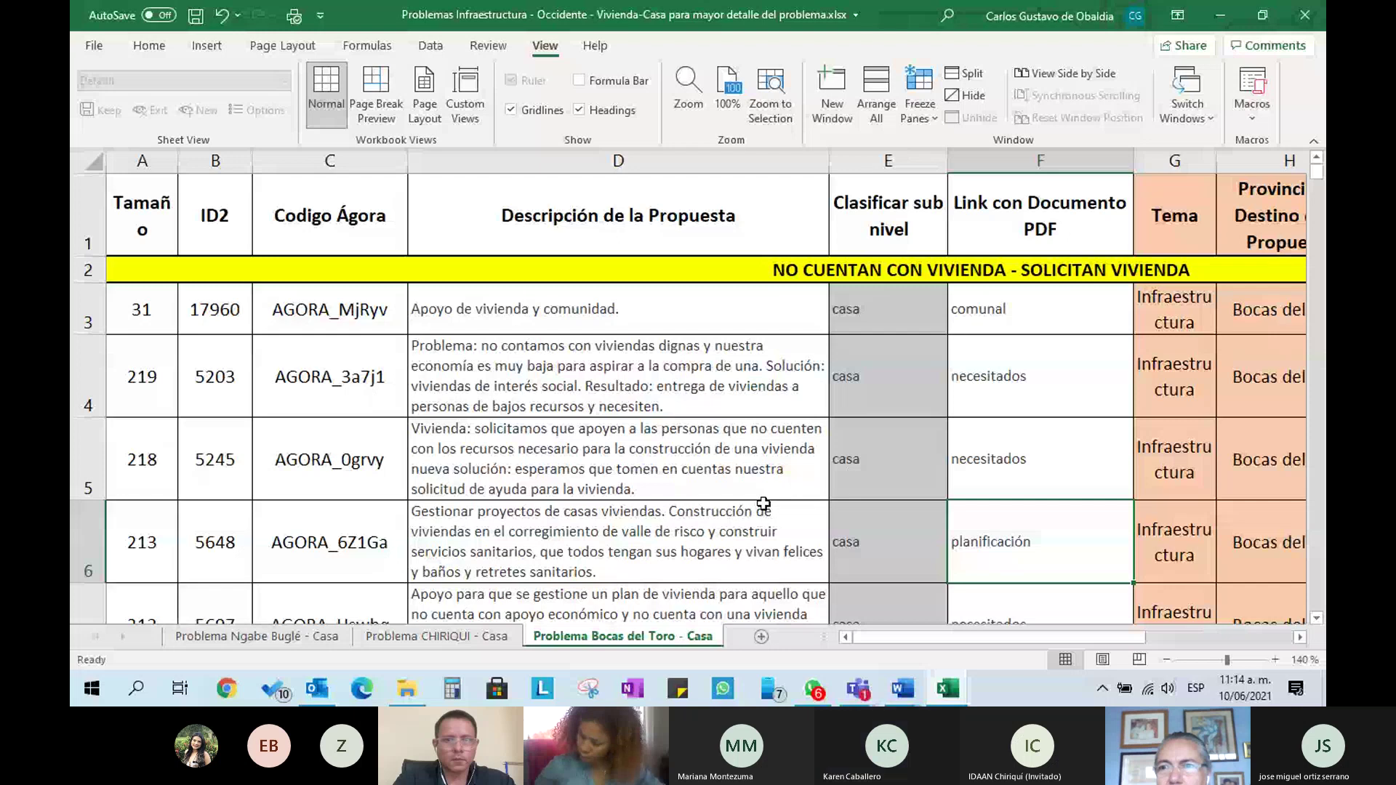
- Minimize the workbook, switch to File Explorer and open the Introducción al Pacto folder under Presentación y docs discusión
click(1220, 22)
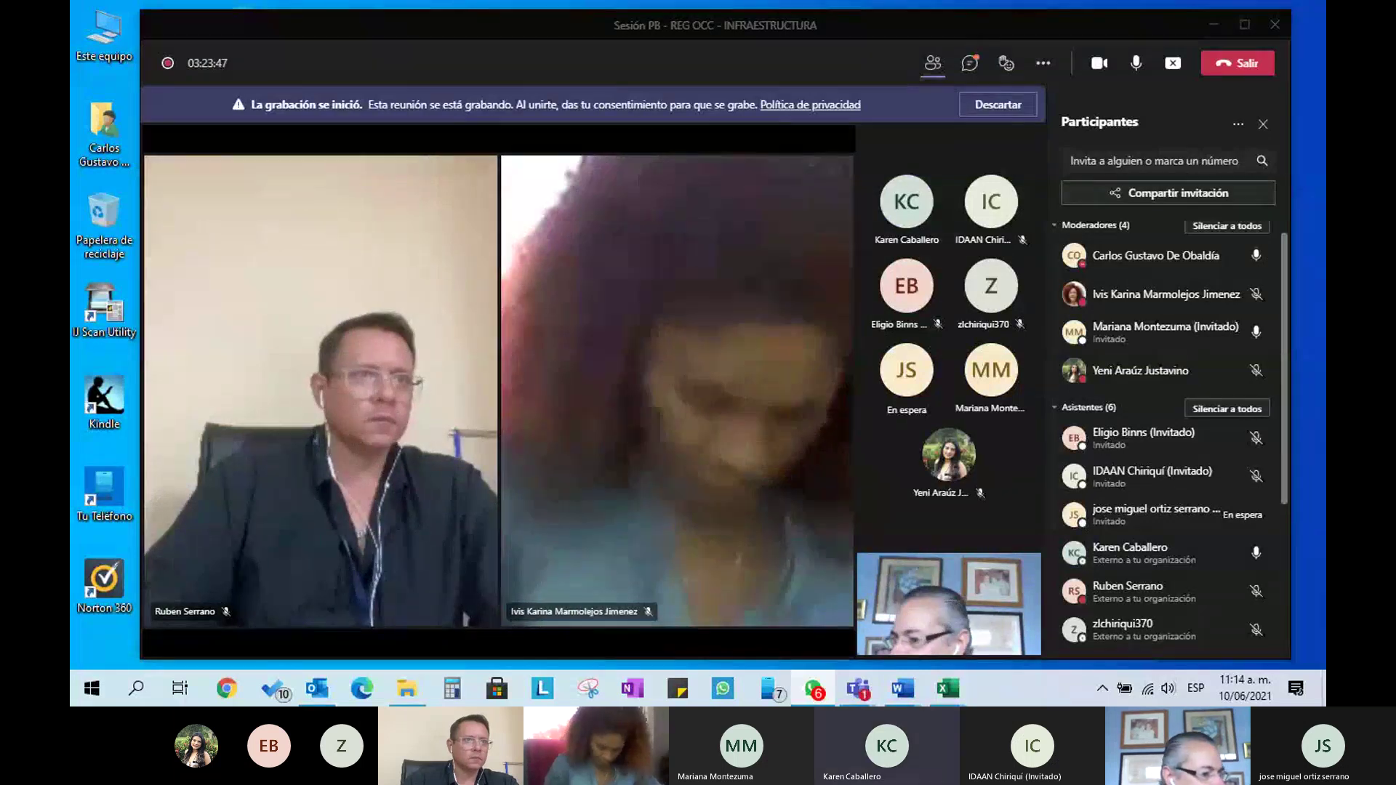
key(alt+Tab)
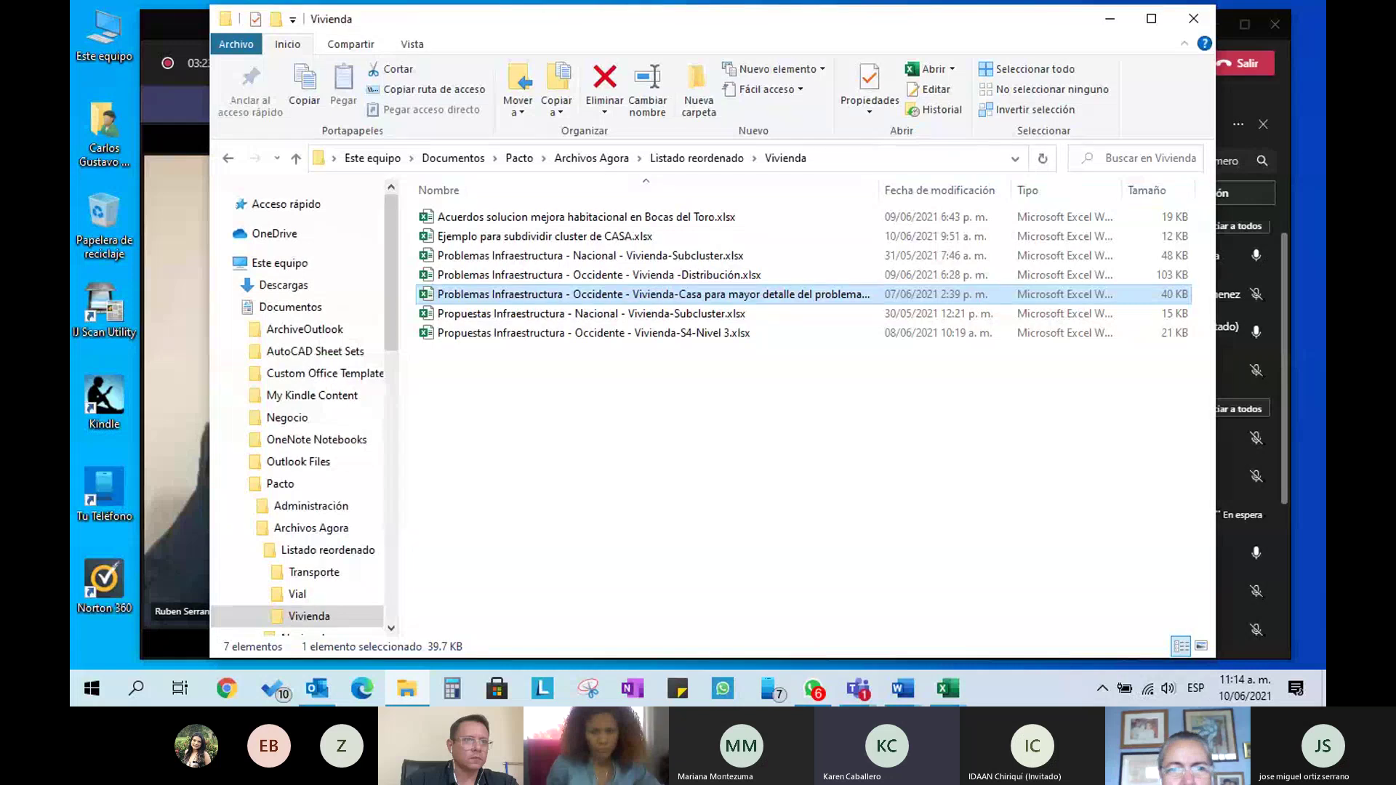
click(558, 315)
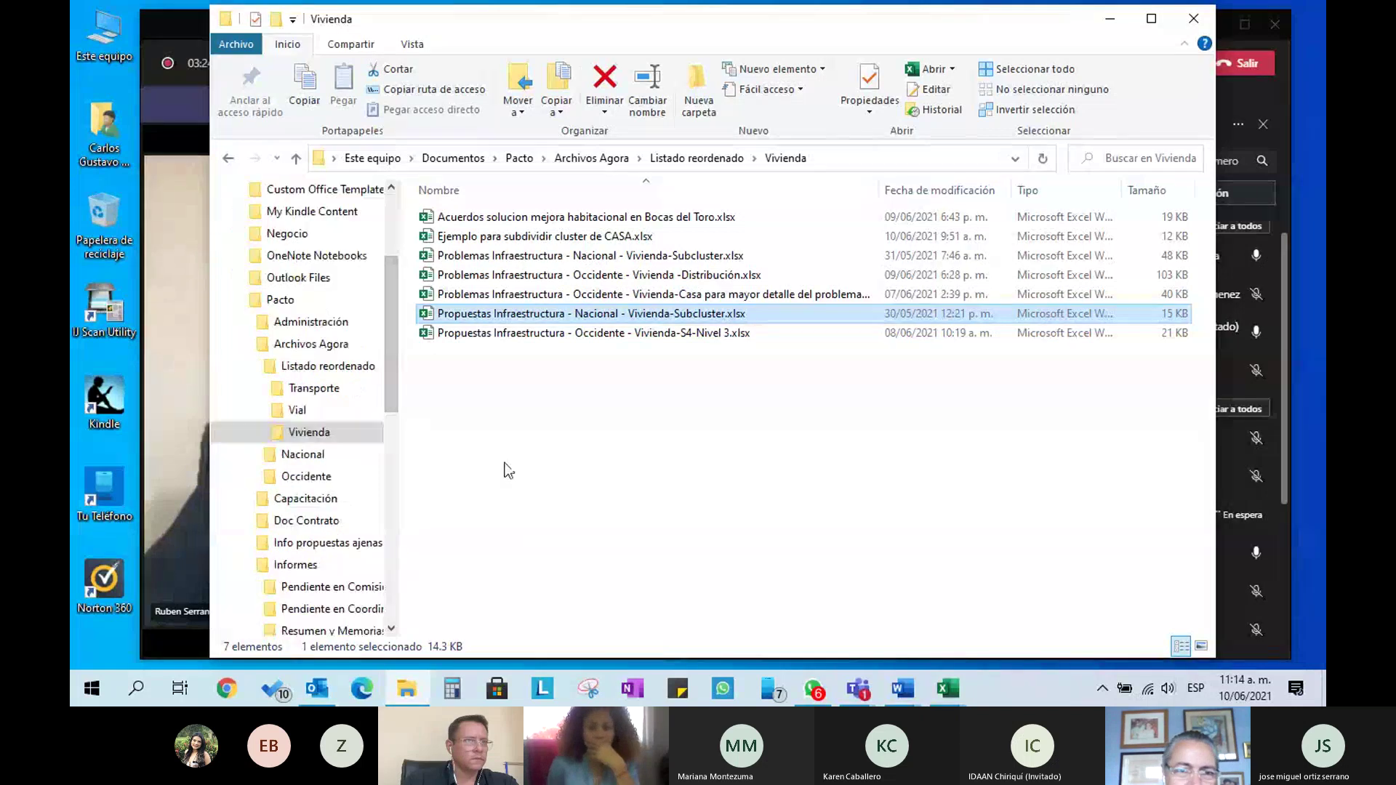
drag(391, 331, 392, 375)
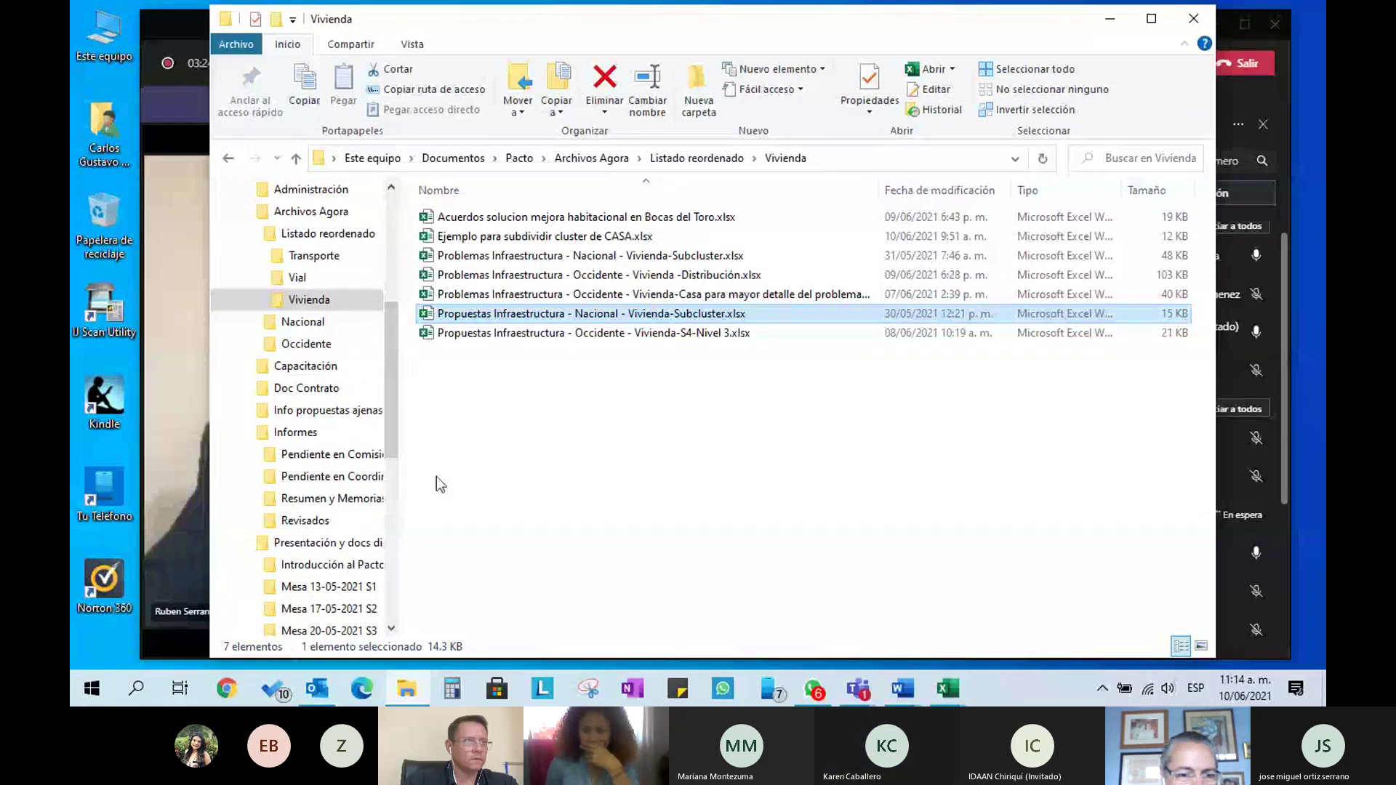
drag(386, 432, 385, 466)
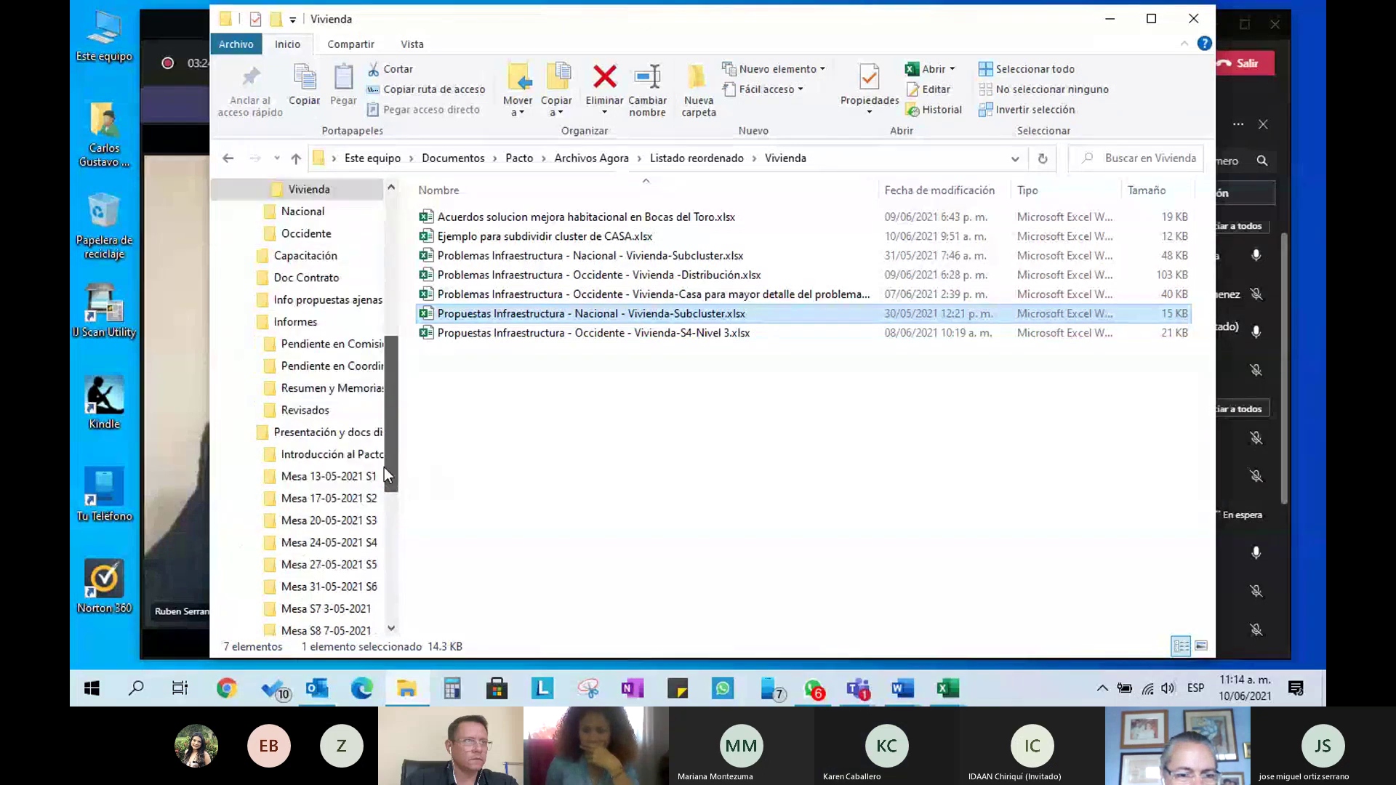
click(322, 455)
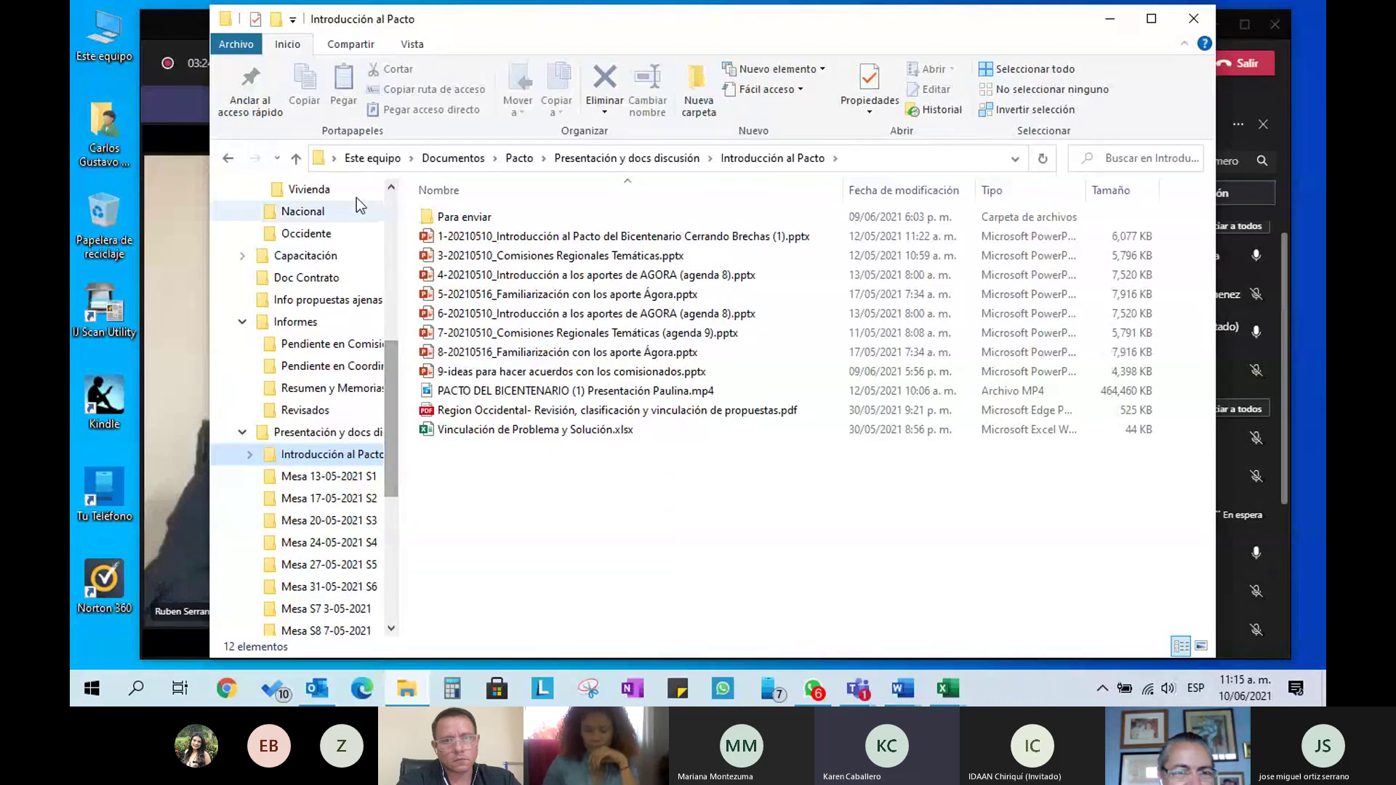
- Widen the File Explorer navigation pane so the folder names fit, and enlarge the window's width
drag(400, 187, 440, 194)
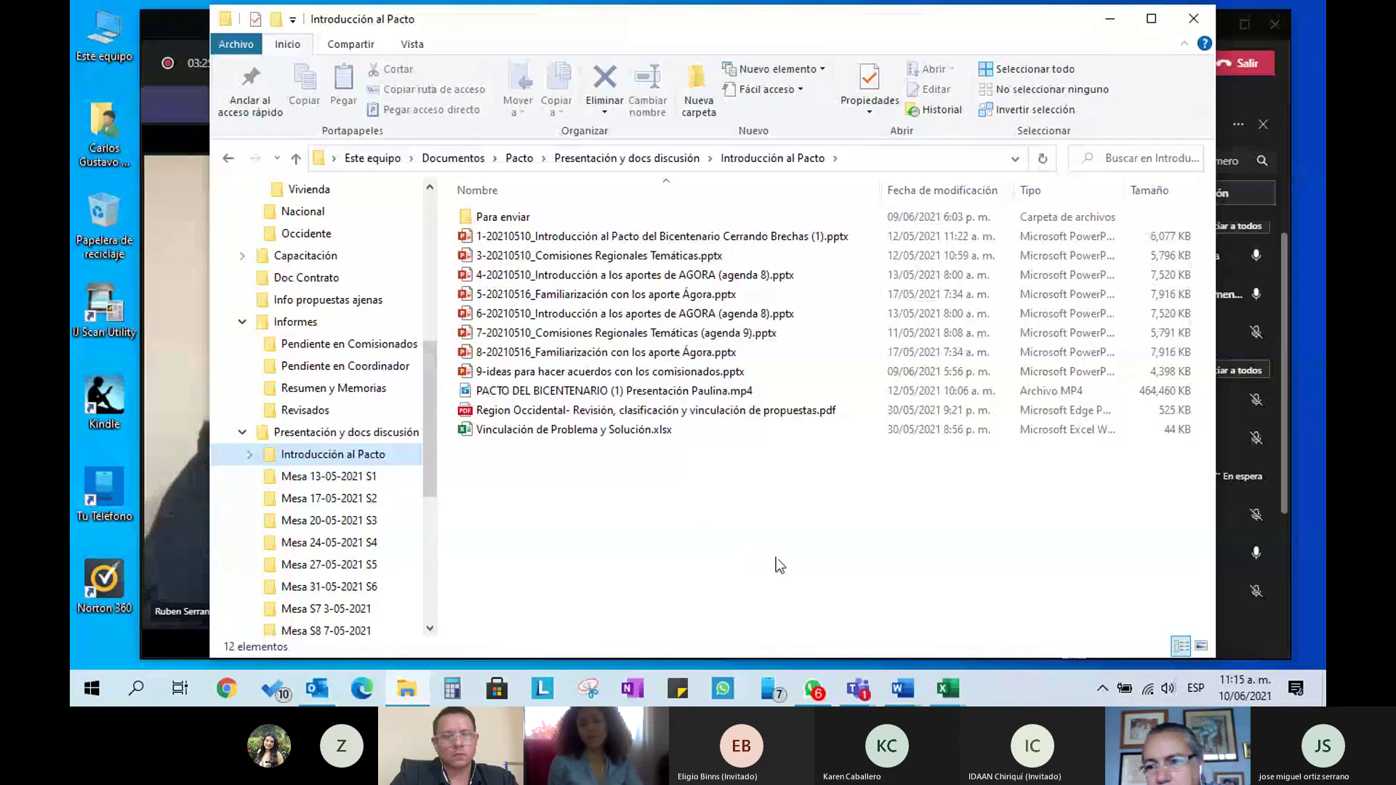
drag(211, 275, 179, 279)
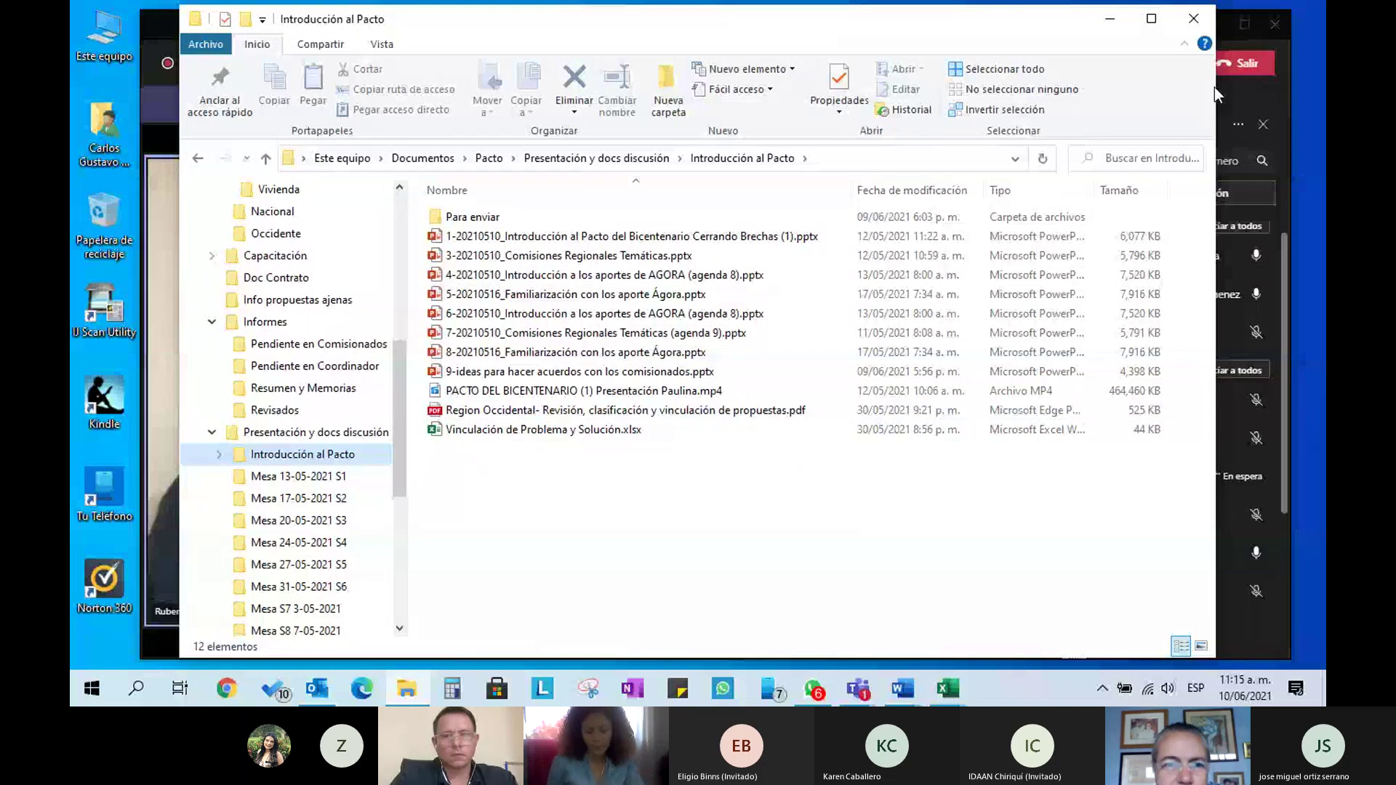
- Adjust the File Explorer window's width at both side edges and slightly lower its top edge
drag(1215, 88, 1234, 88)
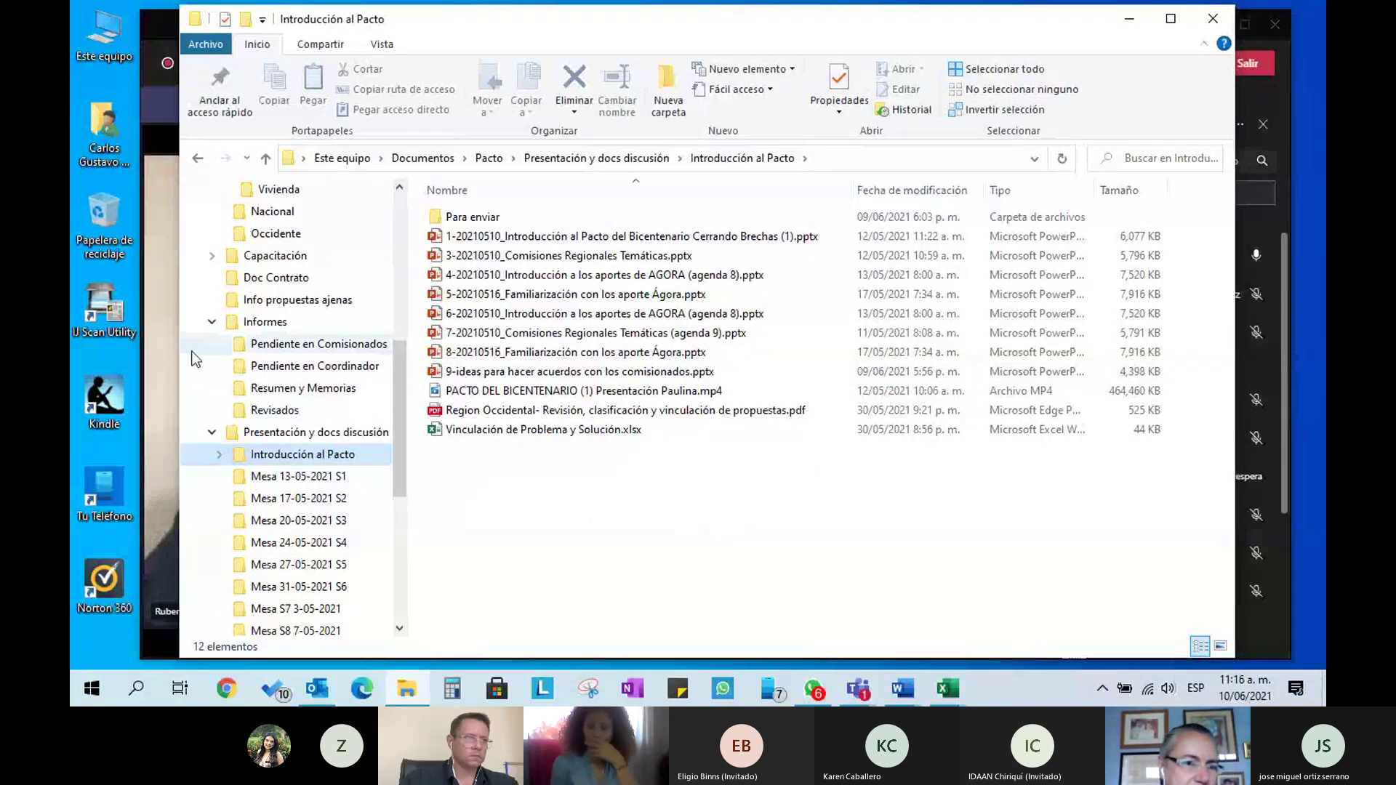
drag(180, 357, 216, 361)
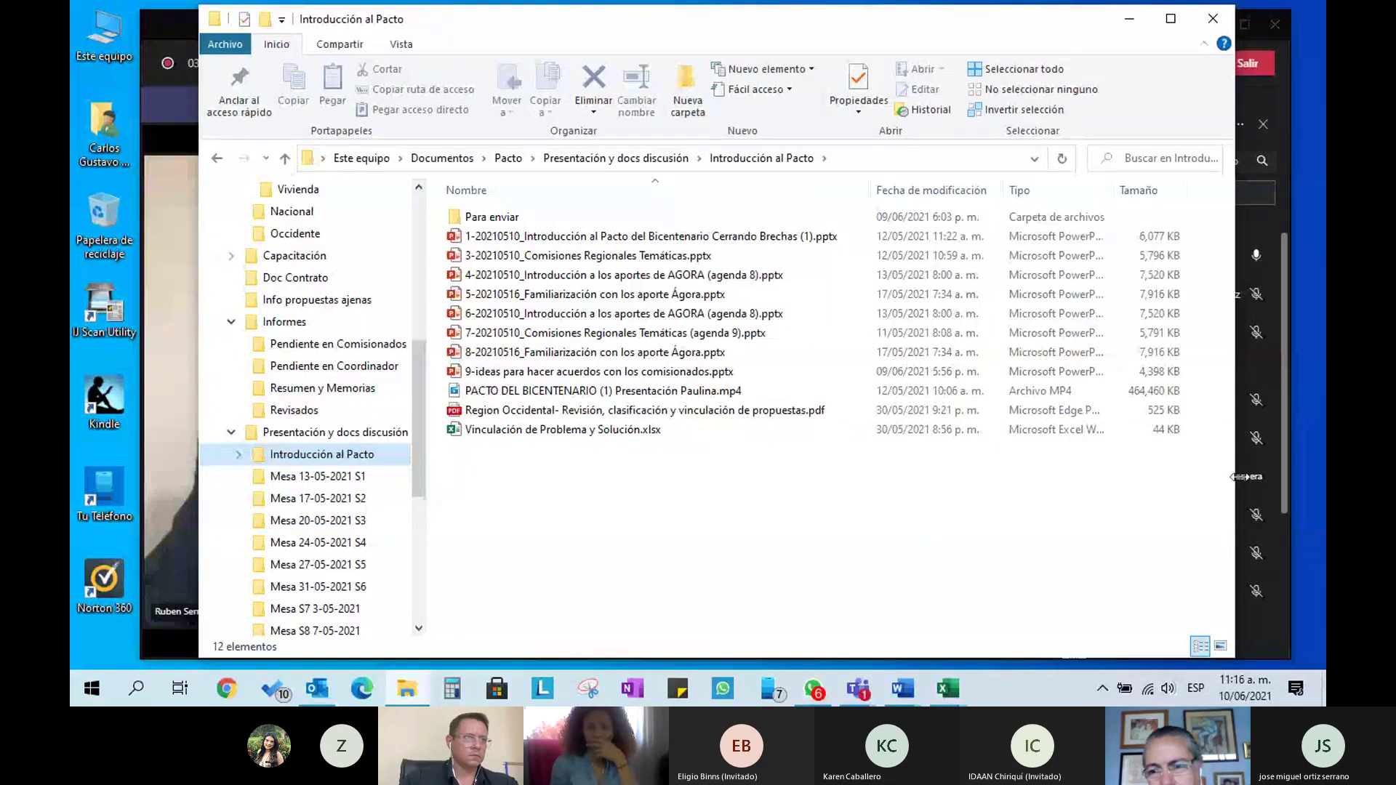
drag(1234, 453, 1222, 460)
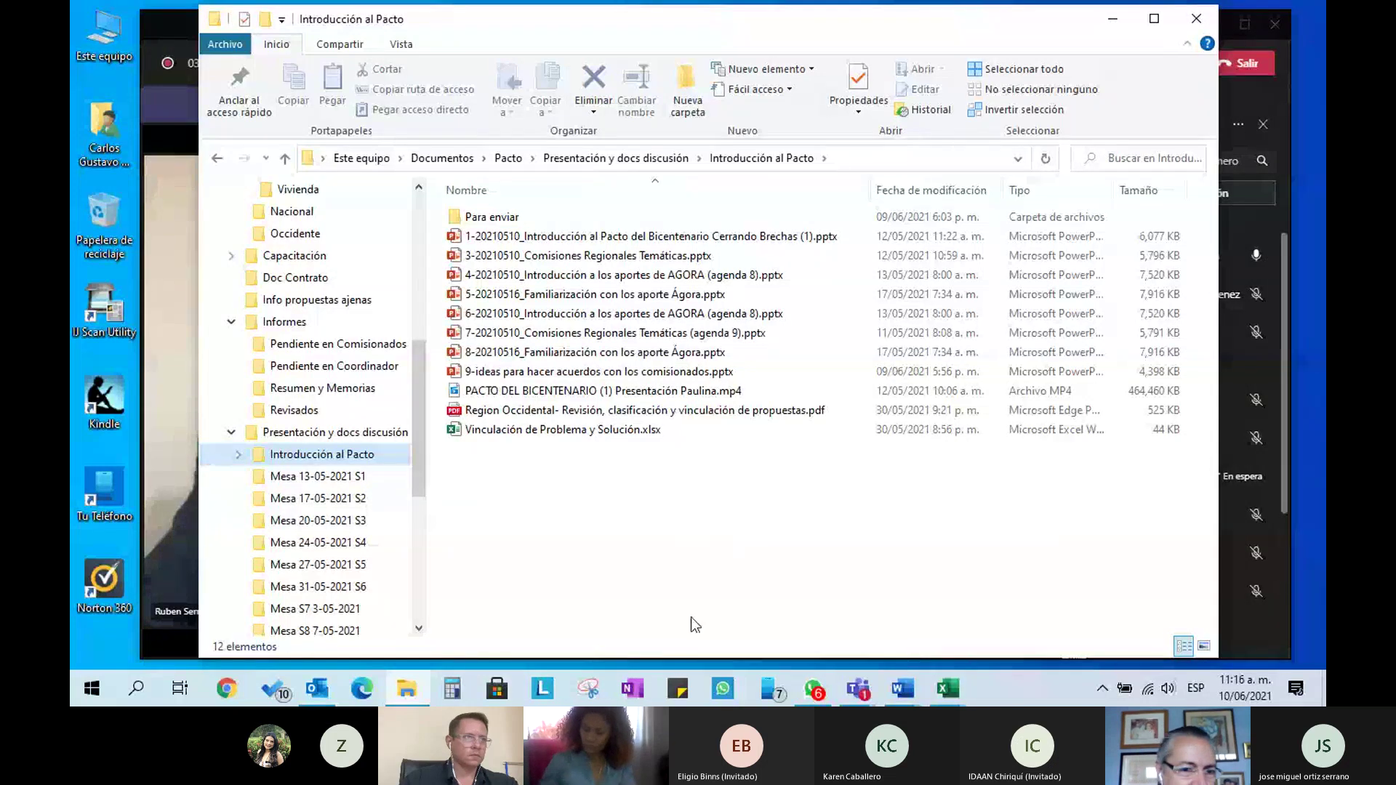
scroll(409, 474, down, 2)
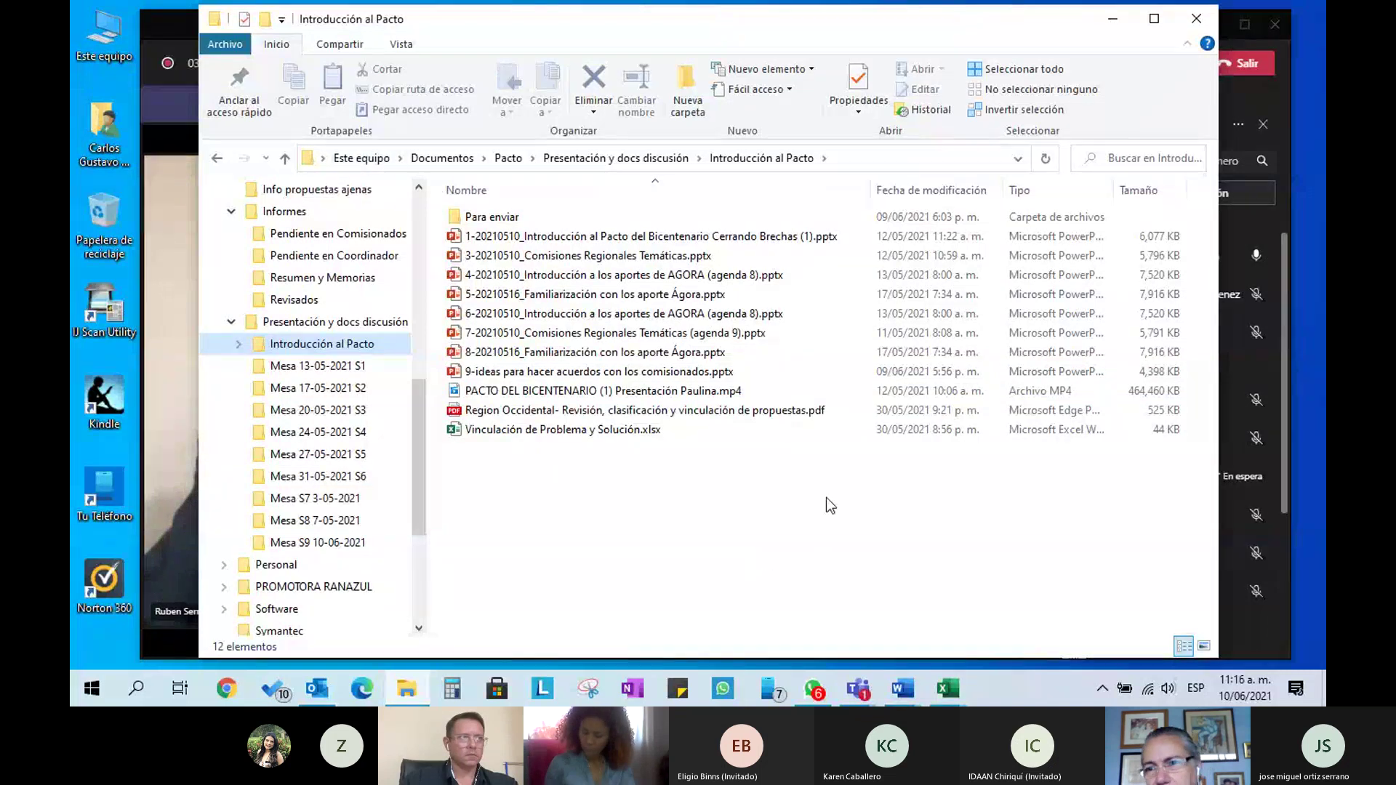
drag(473, 10, 473, 14)
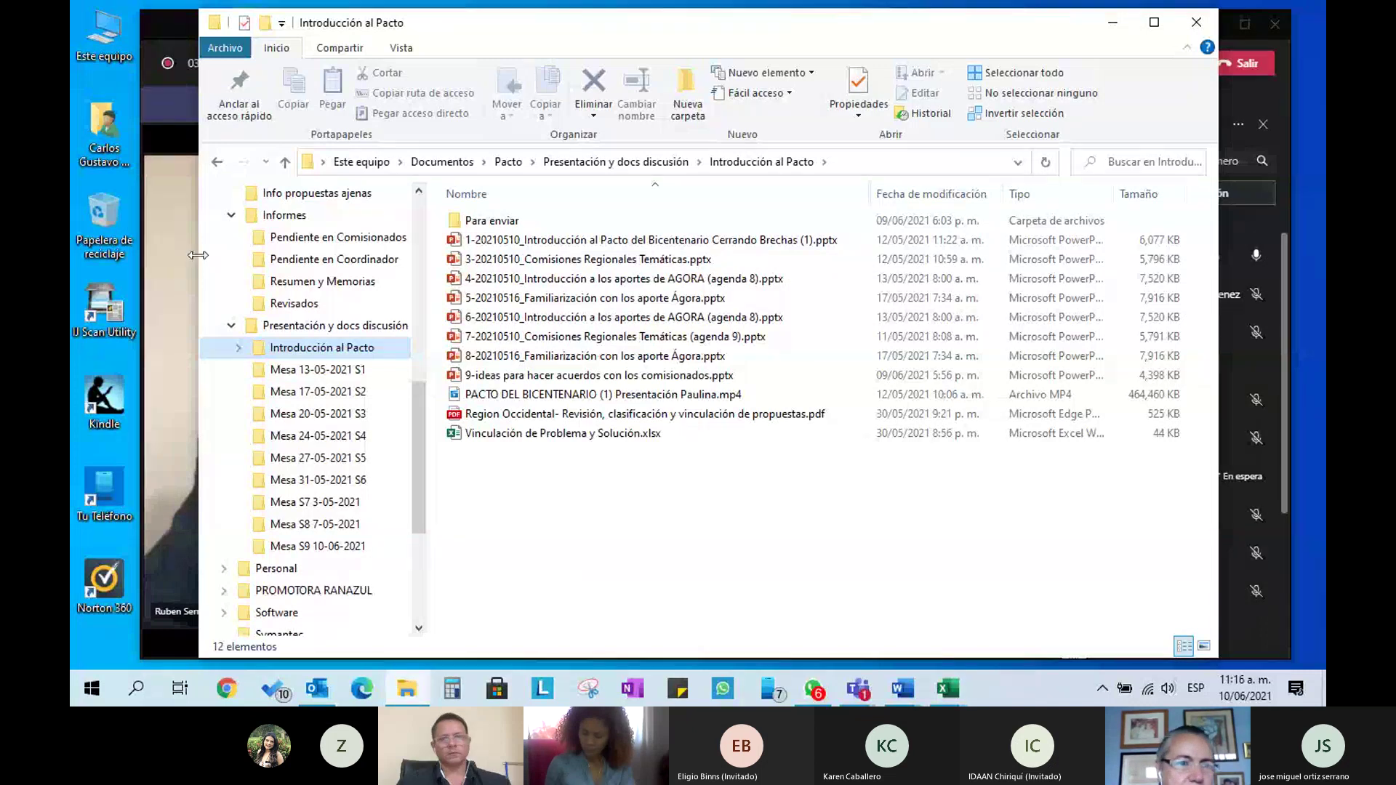
drag(198, 255, 187, 254)
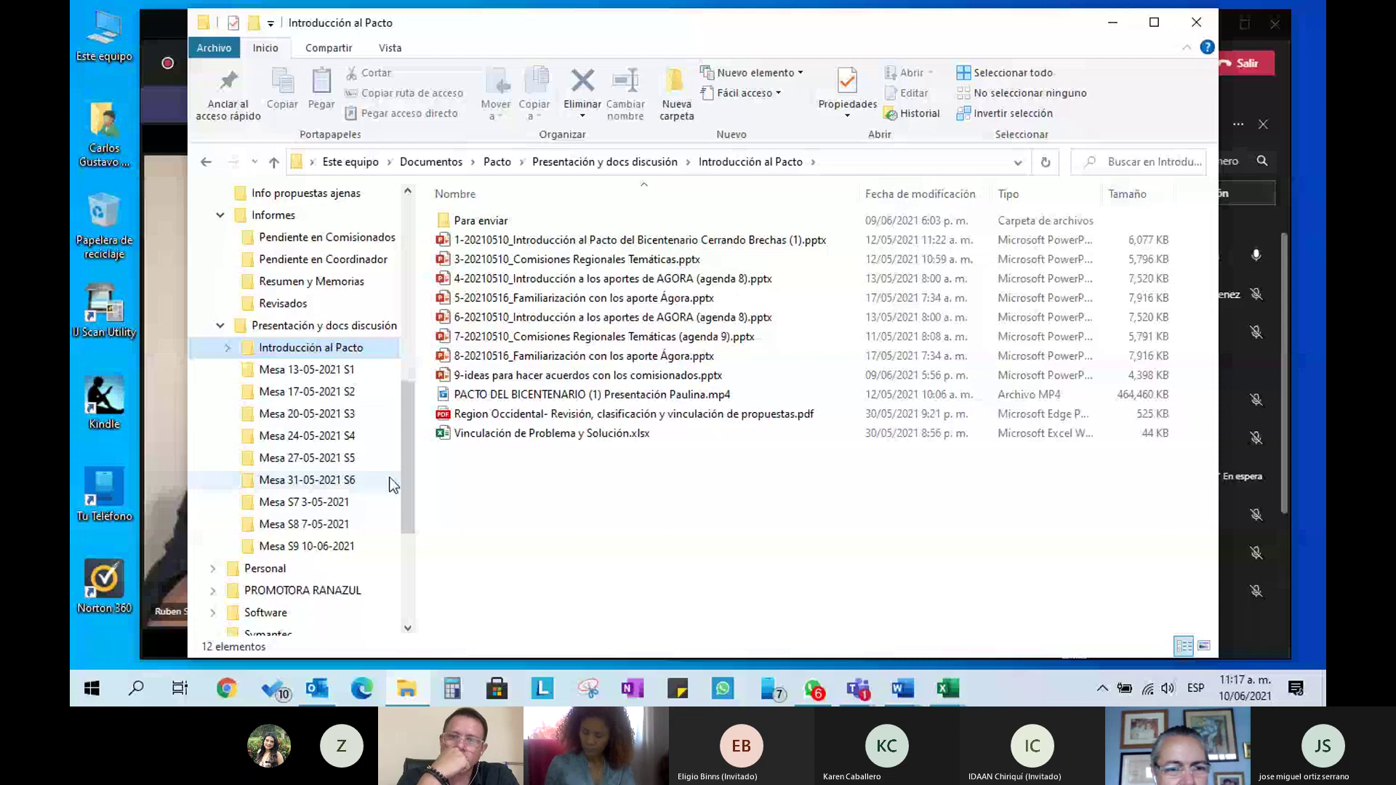
- Open the presentation 1-20210510_Introducción al Pacto del Bicentenario Cerrando Brechas (1).pptx from the Introducción al Pacto folder
drag(409, 499, 409, 506)
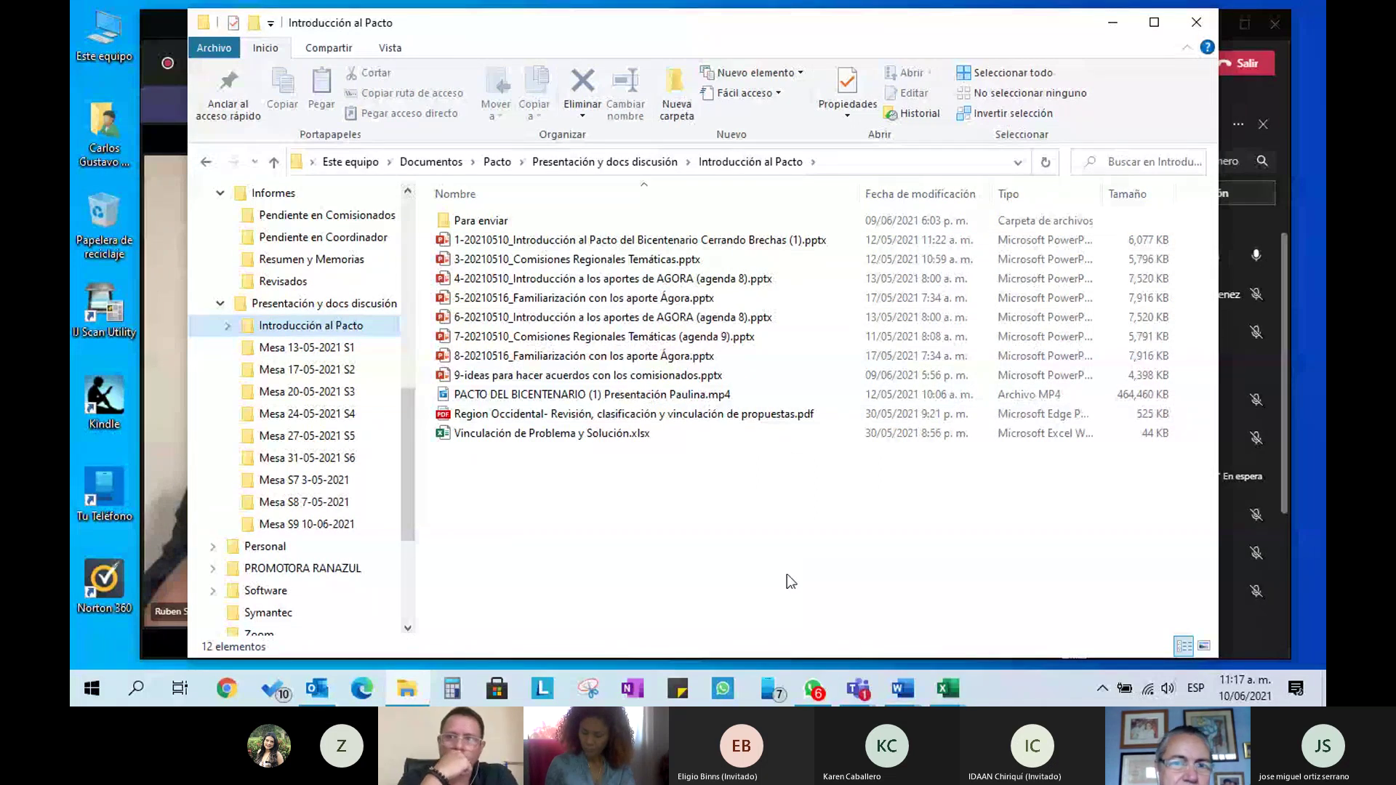
double_click(578, 242)
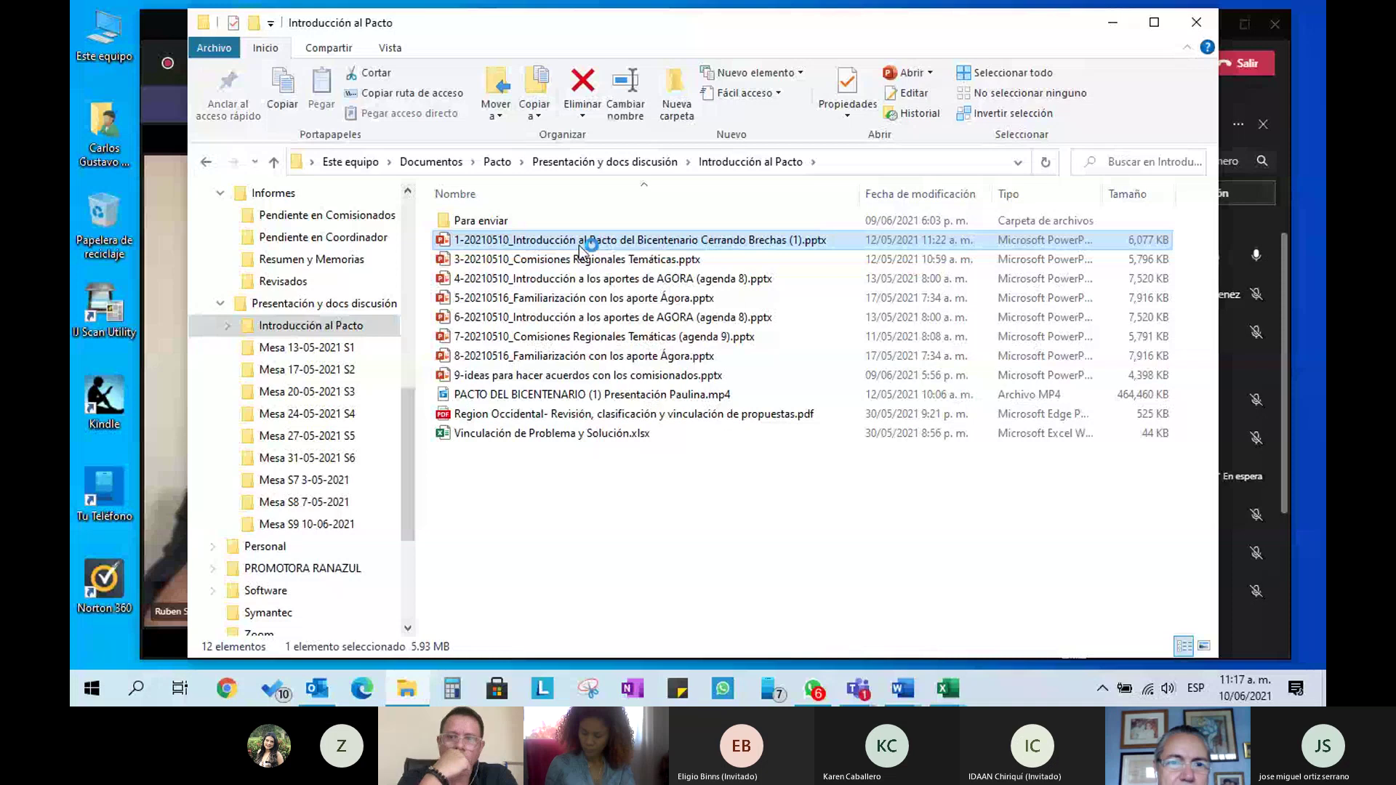